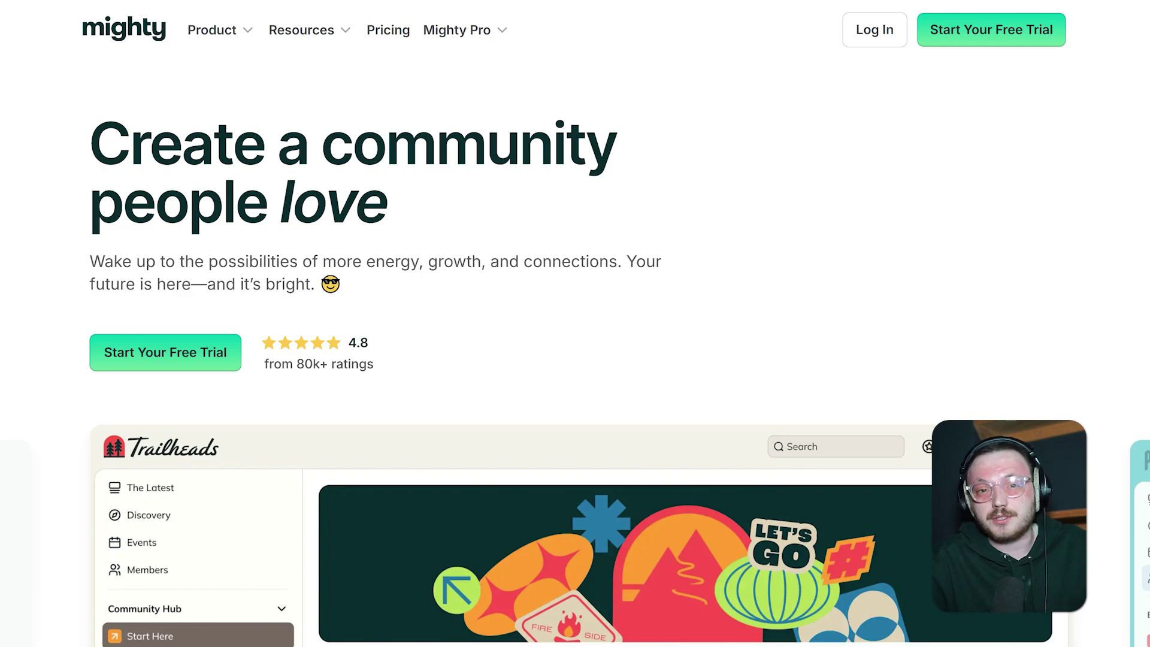
# Dismiss the Product features menu to bring back the 'Create a community people love' homepage
pyautogui.click(212, 31)
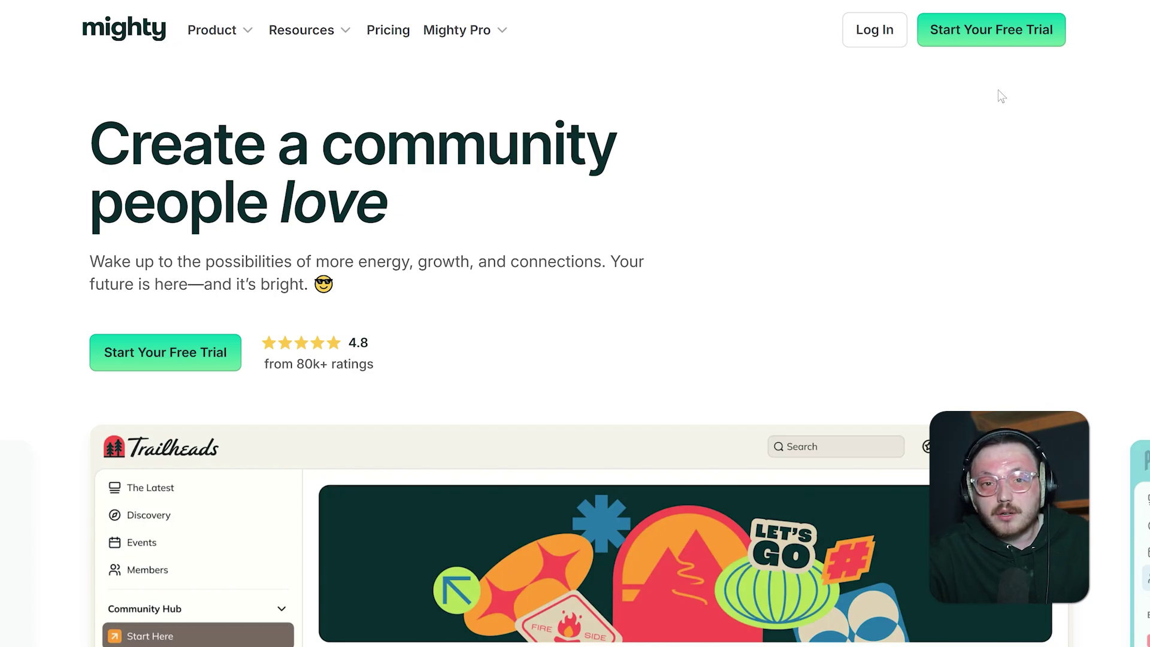
# Start the free trial with Google sign-in, landing in the Chat with Cohost space
pyautogui.click(996, 36)
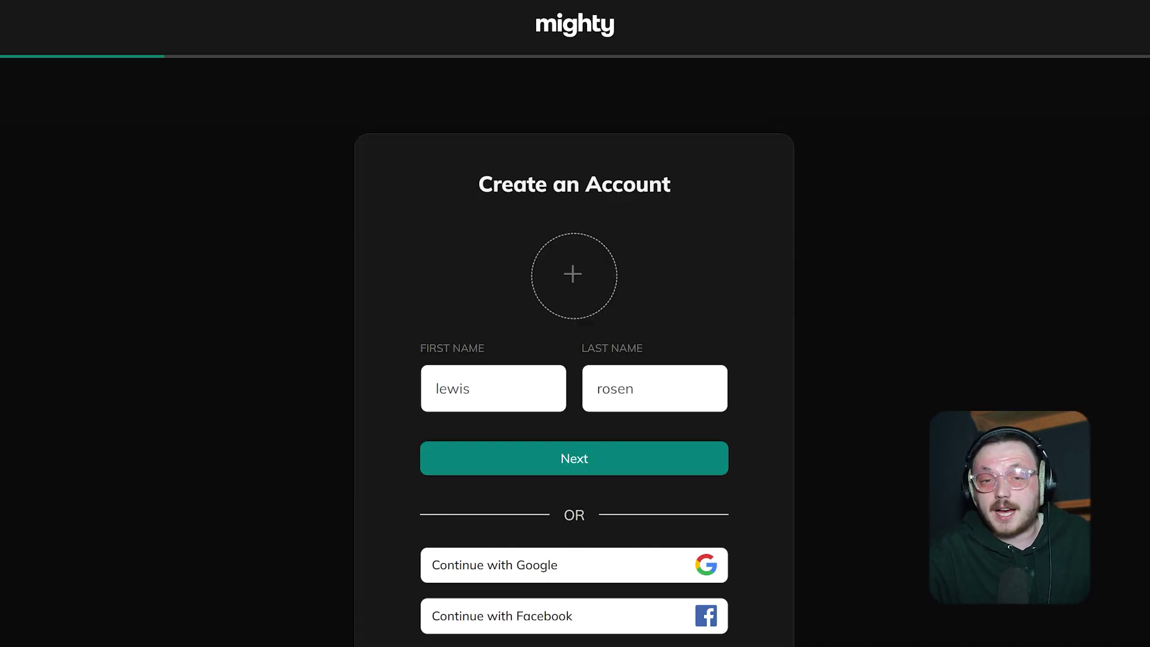
pyautogui.scroll(-2, 962, 268)
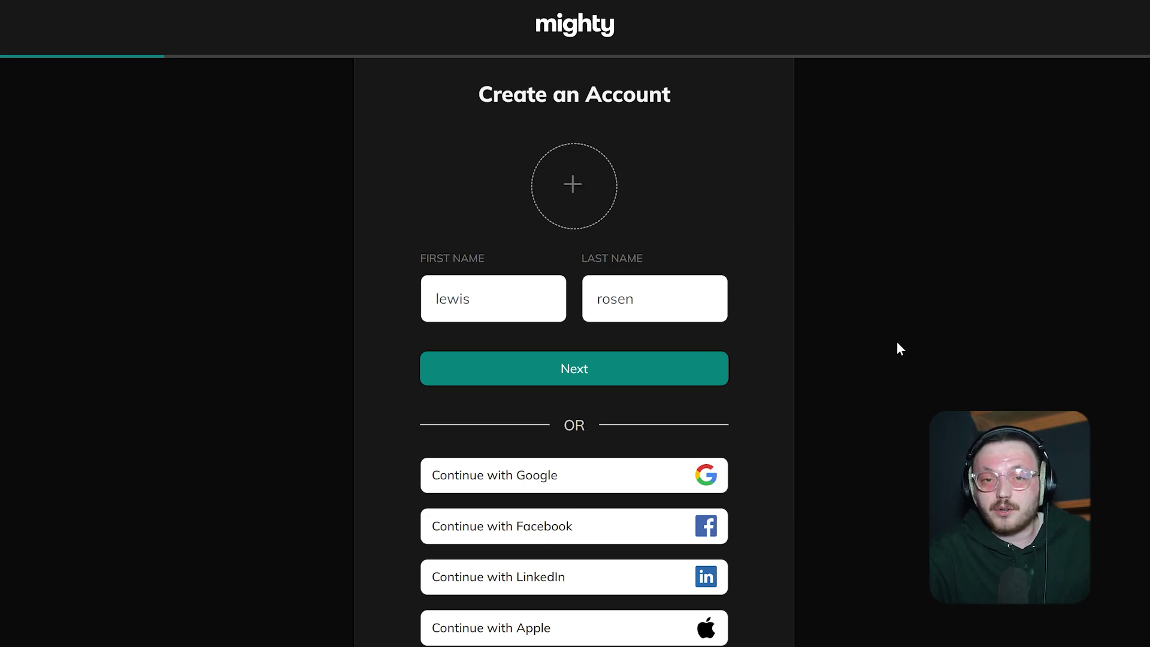
pyautogui.scroll(-2, 897, 342)
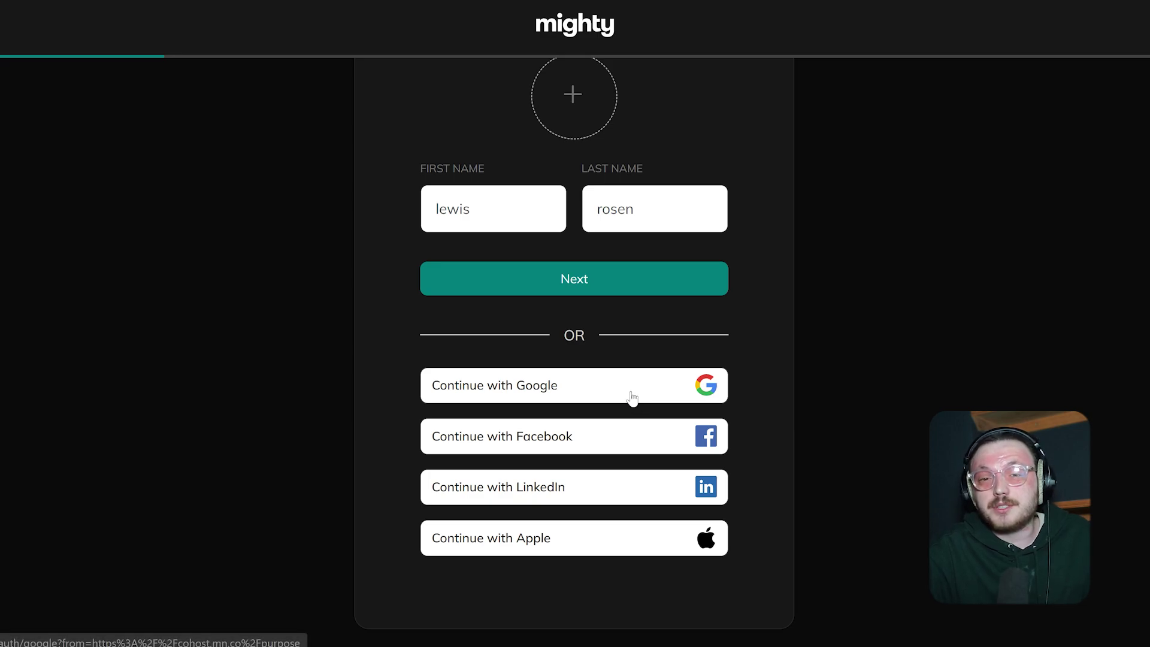
pyautogui.click(557, 392)
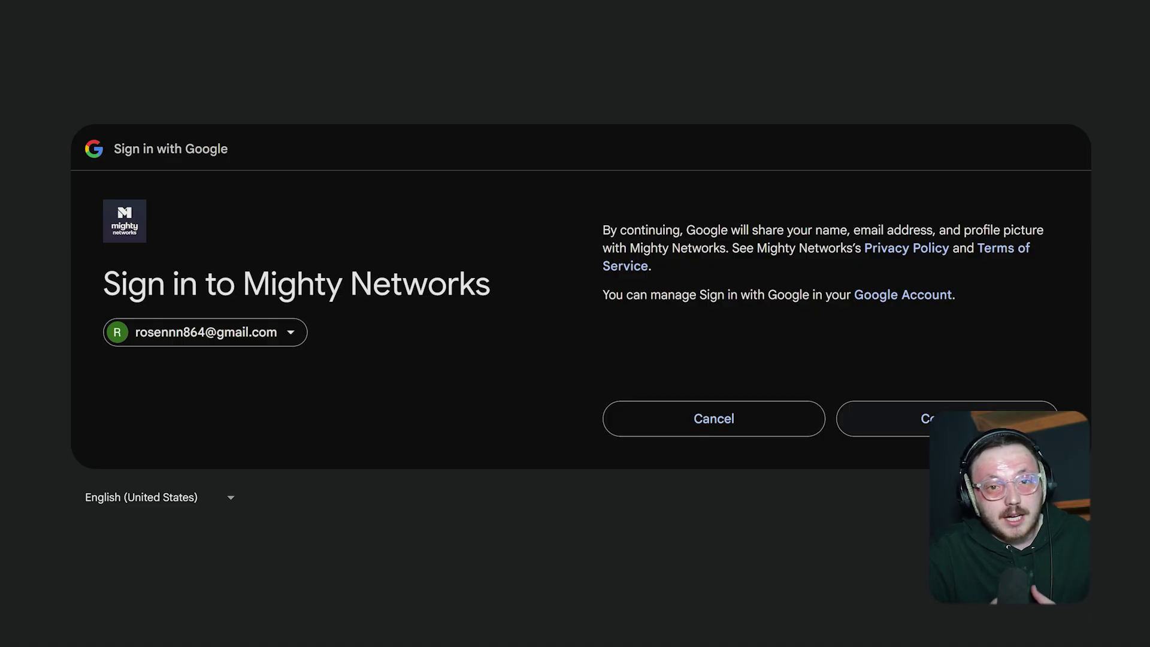
pyautogui.click(988, 422)
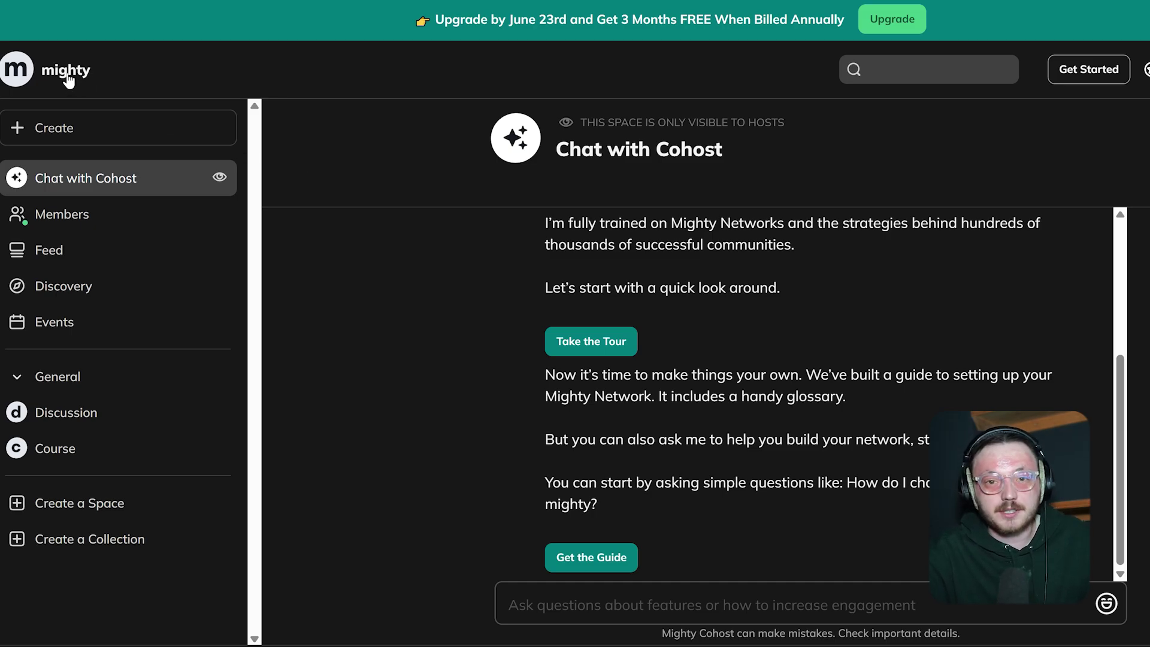
# Browse the Members, Feed, Discovery and Events pages, then bring up the Create a Space templates
pyautogui.click(78, 130)
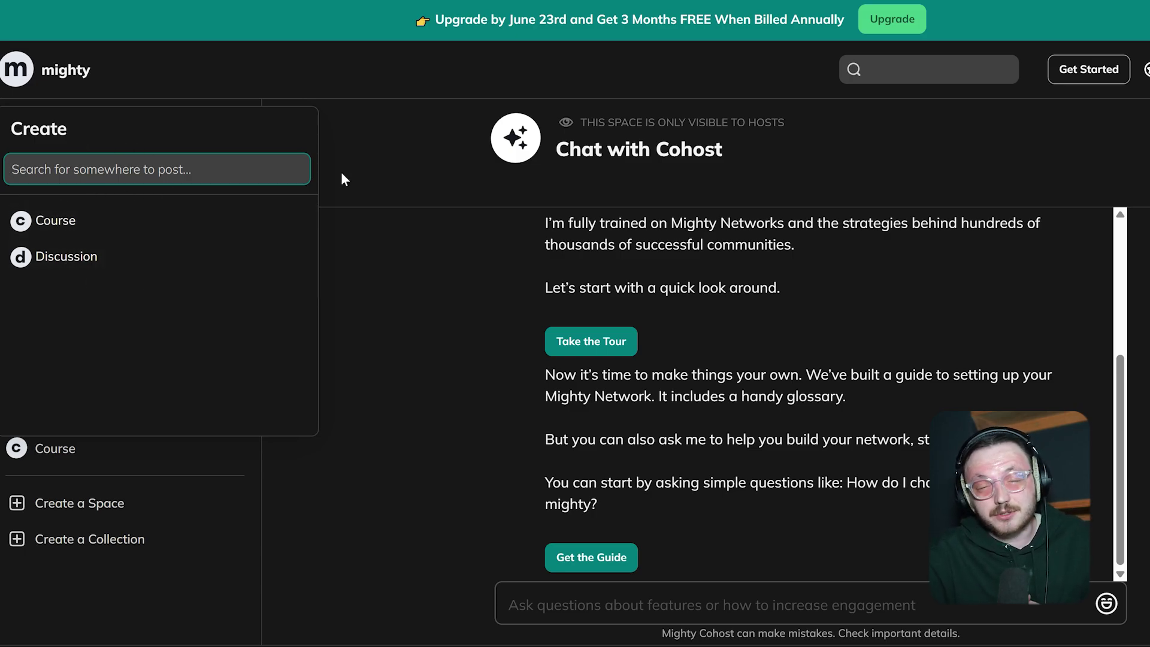
pyautogui.click(444, 175)
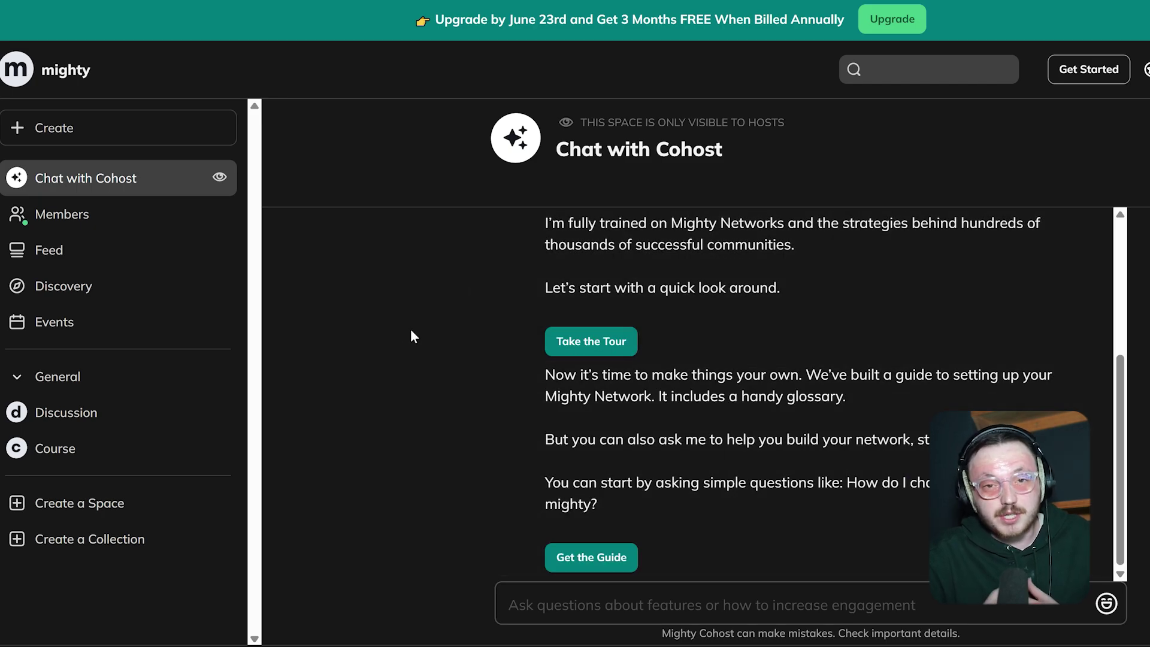
pyautogui.click(122, 218)
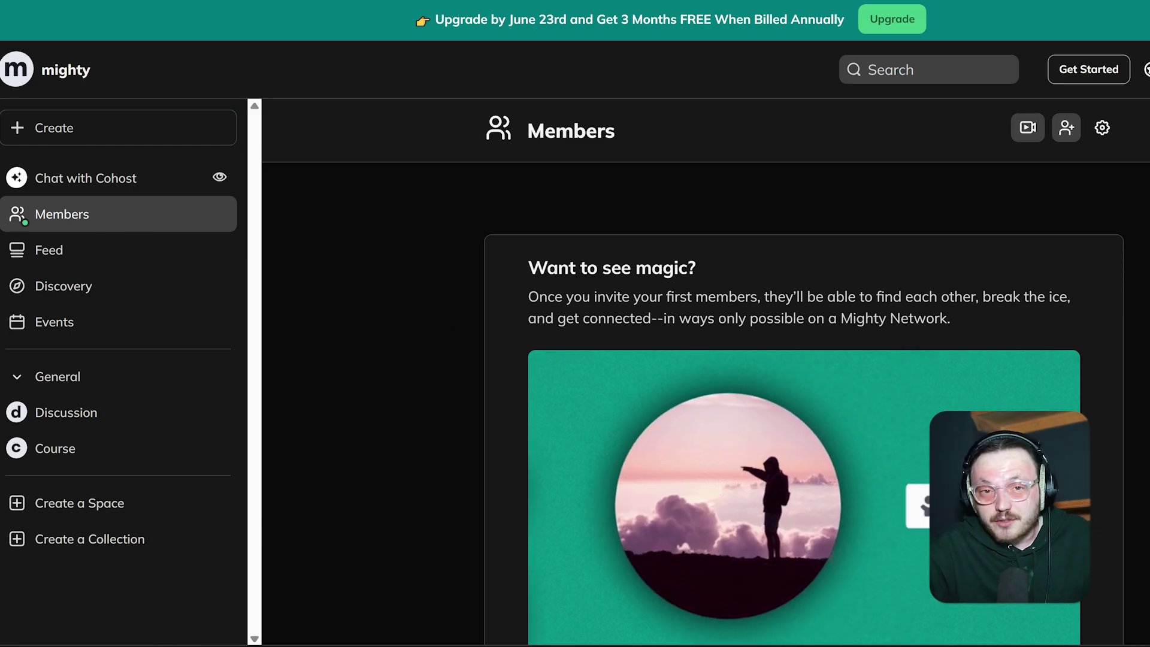
pyautogui.click(59, 259)
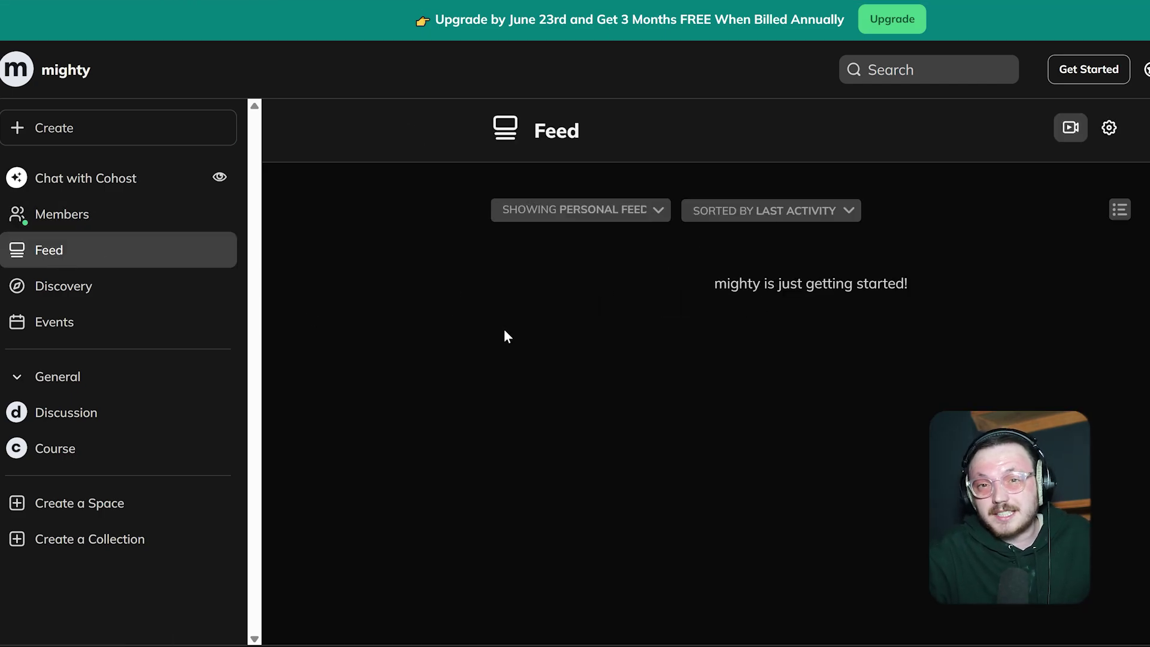
pyautogui.click(95, 290)
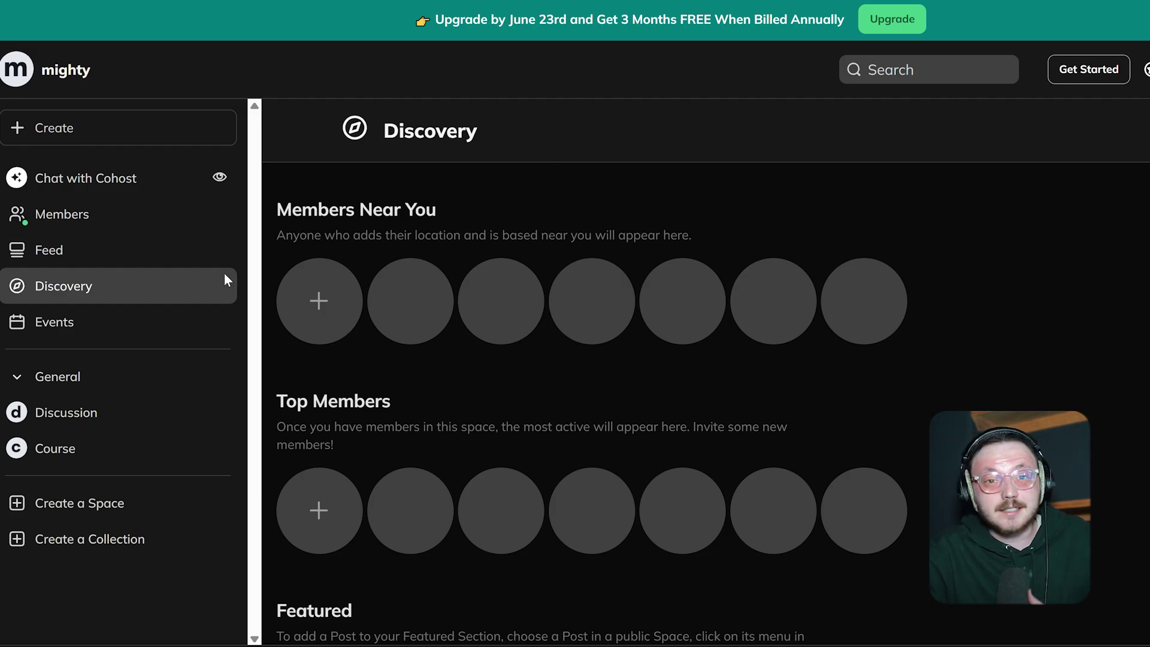
pyautogui.click(88, 340)
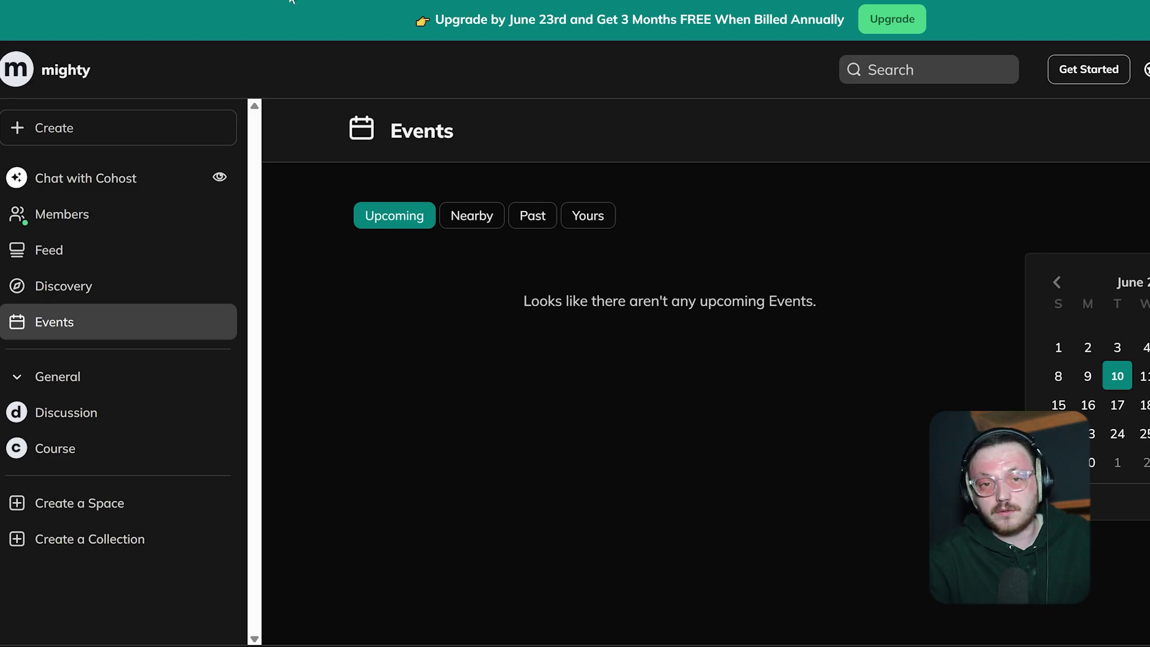
pyautogui.click(115, 505)
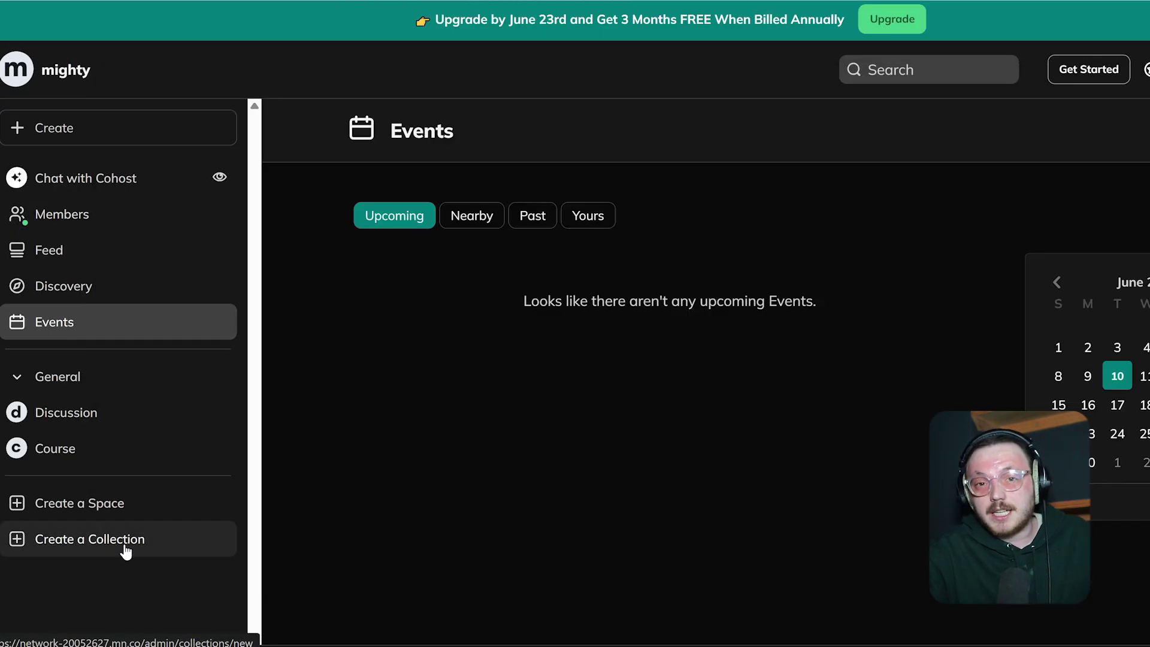
# Preview the Create a Collection form, then close the Admin panel back to Events
pyautogui.click(124, 544)
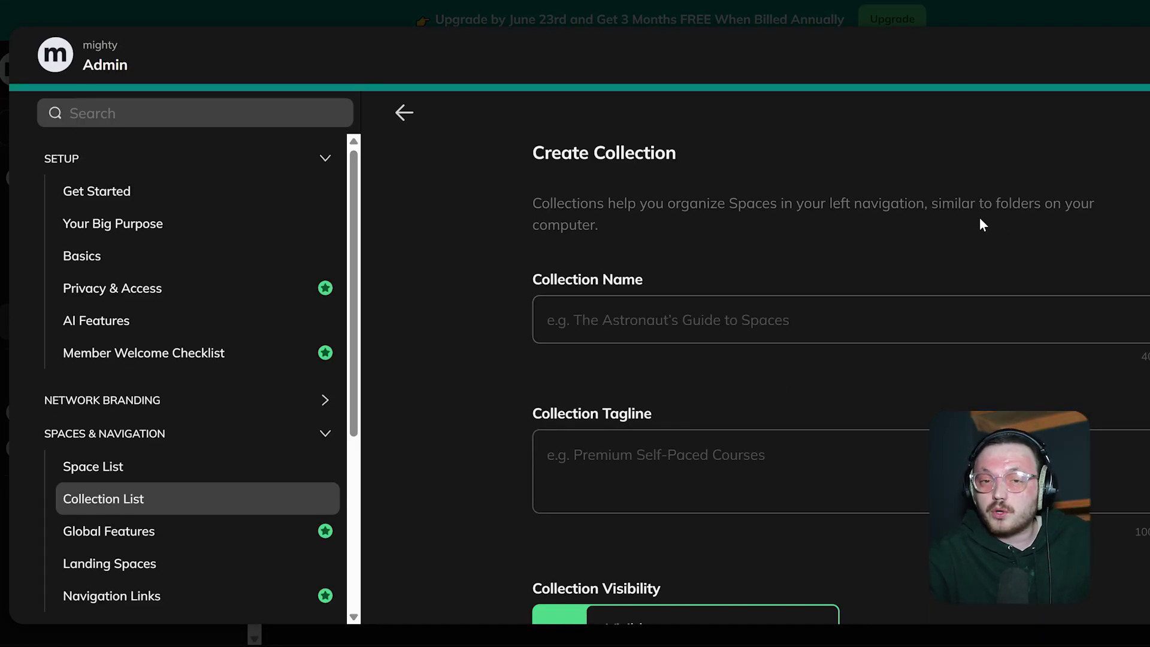
pyautogui.scroll(-2, 972, 220)
pyautogui.scroll(2, 974, 224)
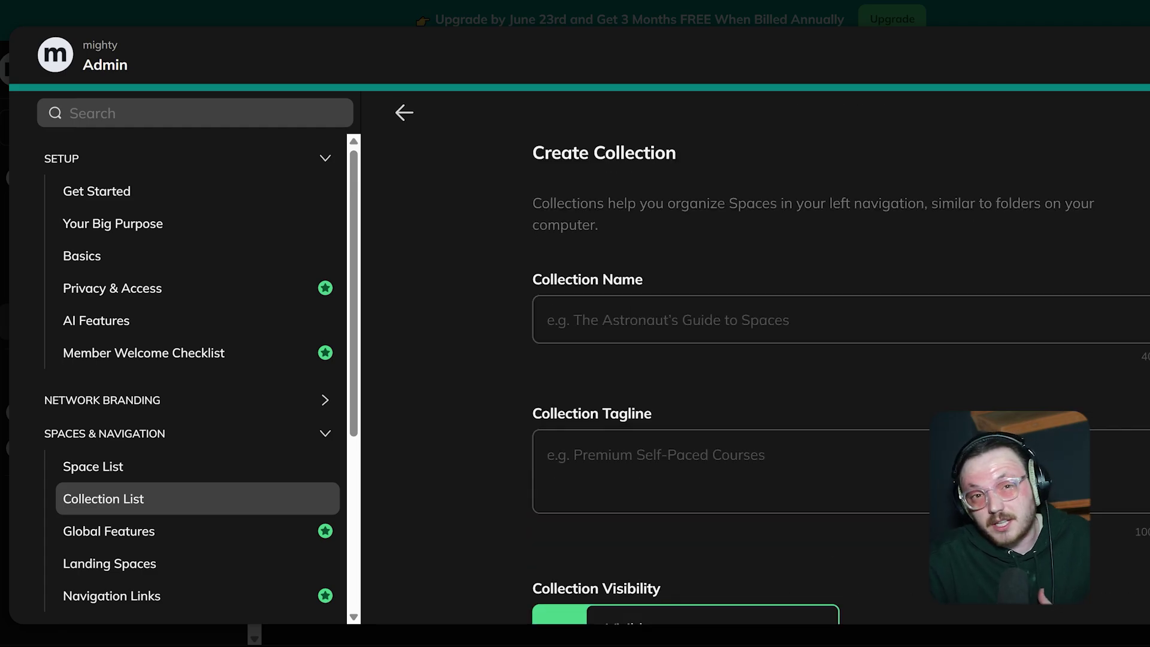
pyautogui.click(1081, 85)
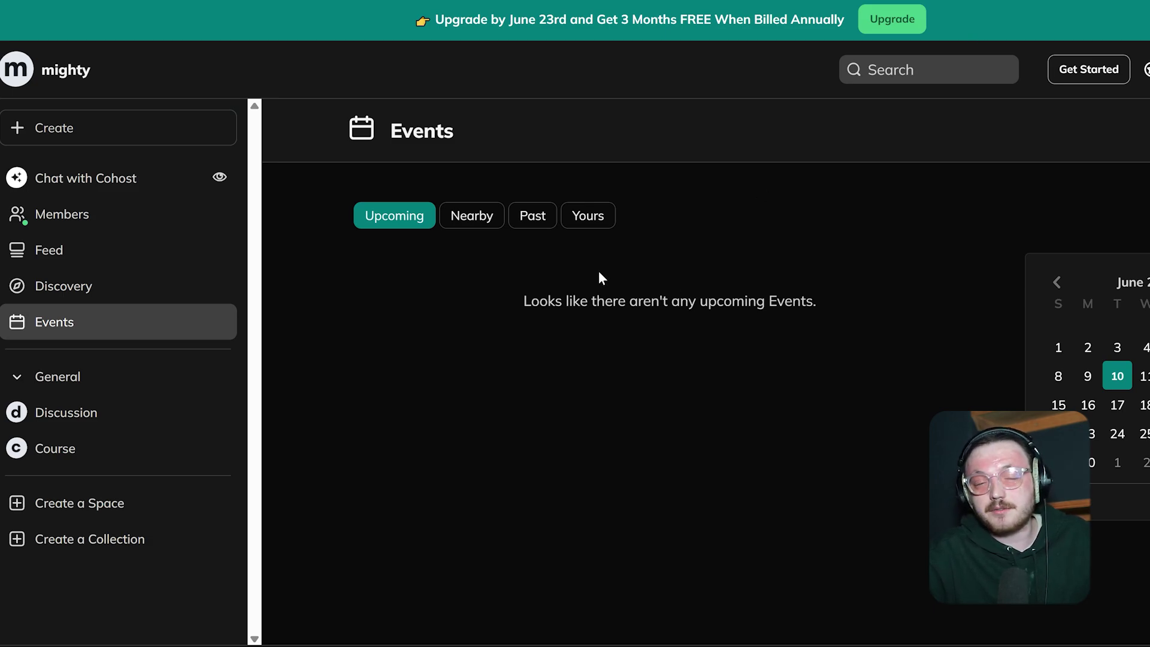
# Add a New Lesson under the Overview section of the Course space
pyautogui.click(177, 137)
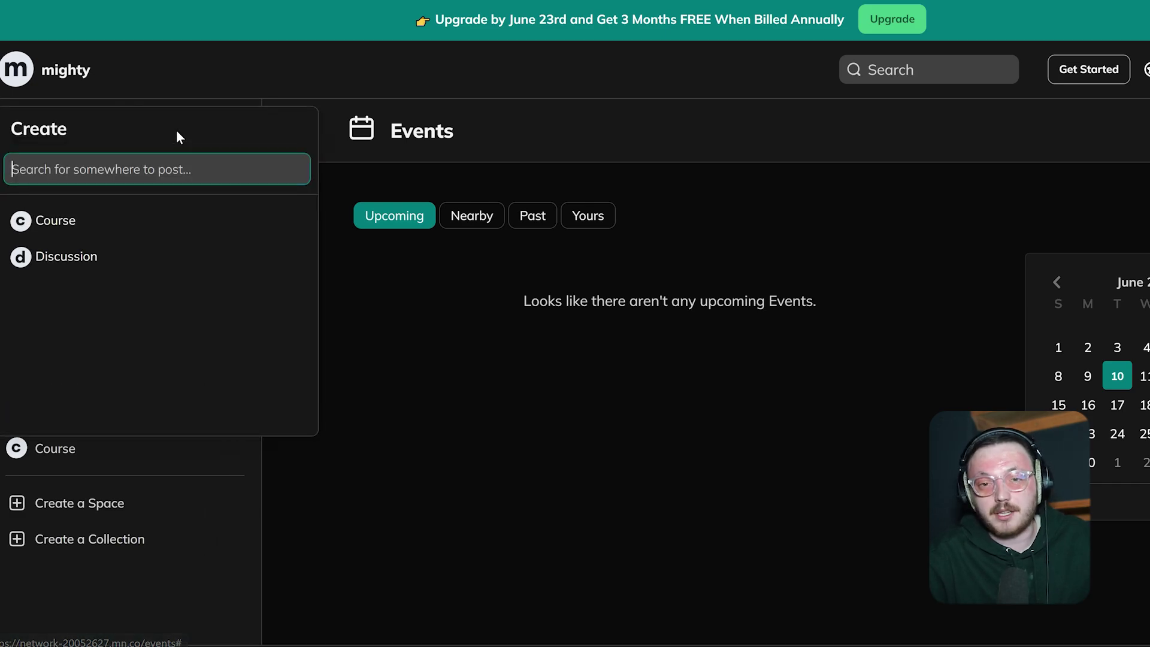
pyautogui.click(153, 228)
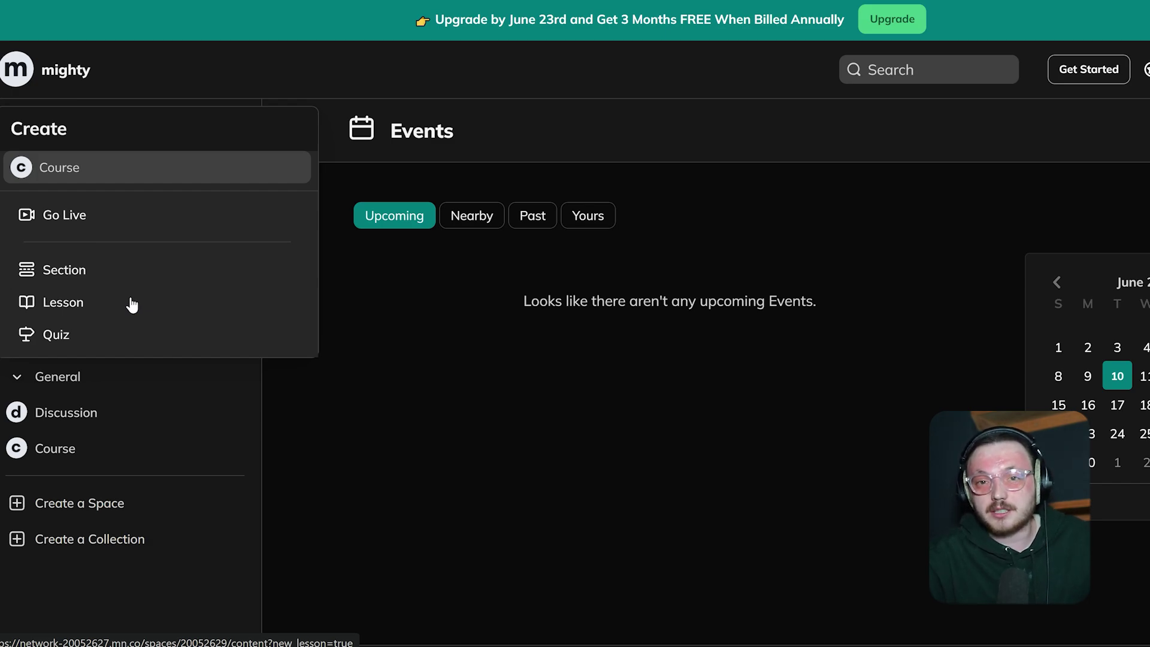
pyautogui.click(64, 307)
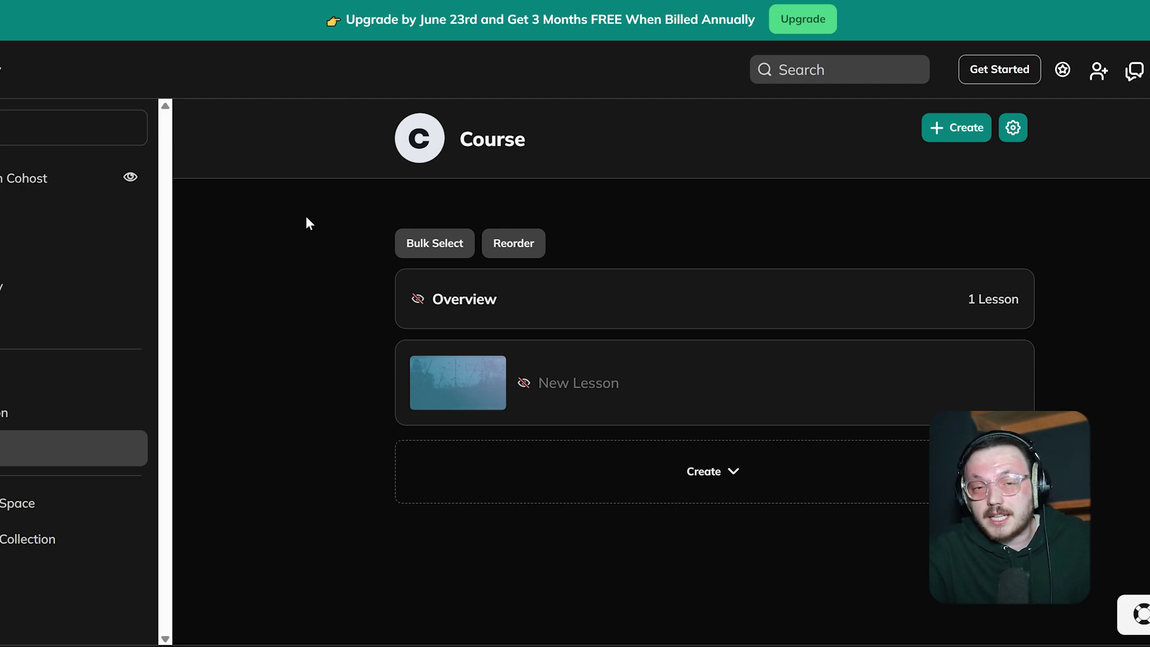
# Retitle the new lesson 'Introduction to Digital Marketing' and bring up the body's quick-insert options
pyautogui.moveTo(803, 390)
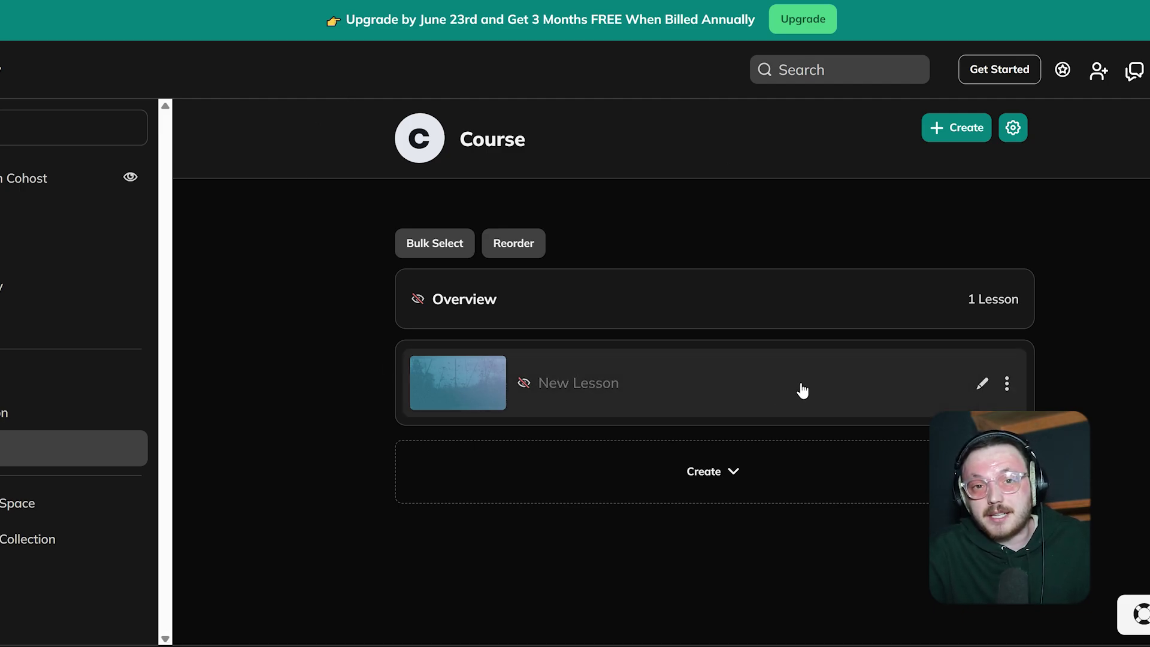
pyautogui.click(983, 382)
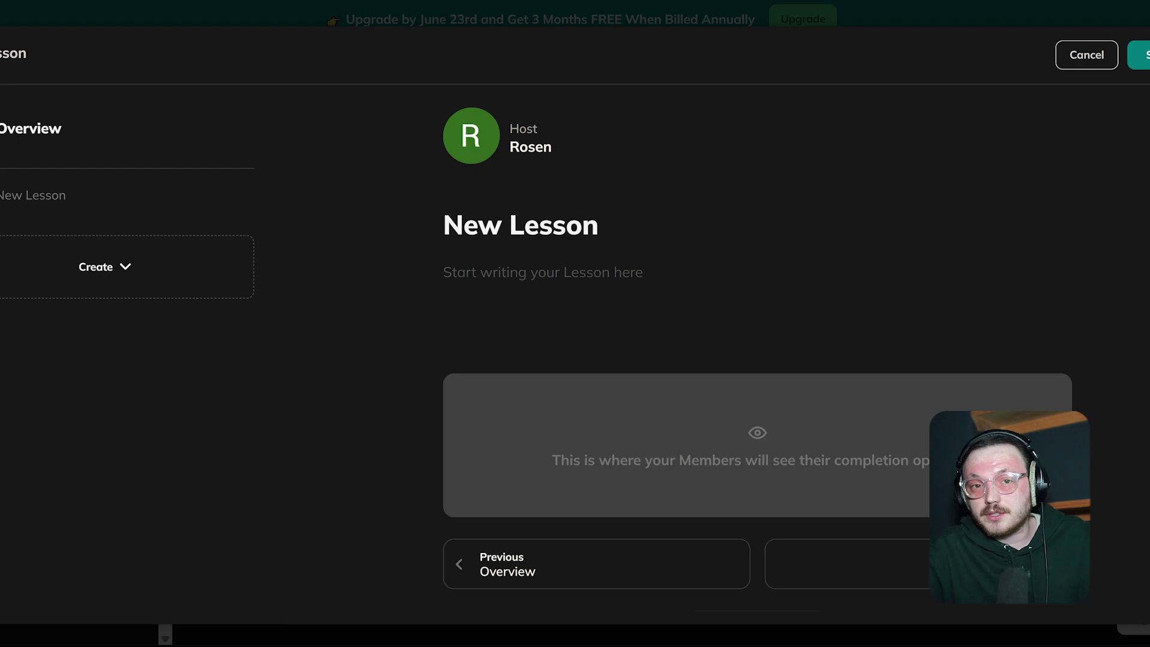
pyautogui.moveTo(598, 227); pyautogui.dragTo(300, 228)
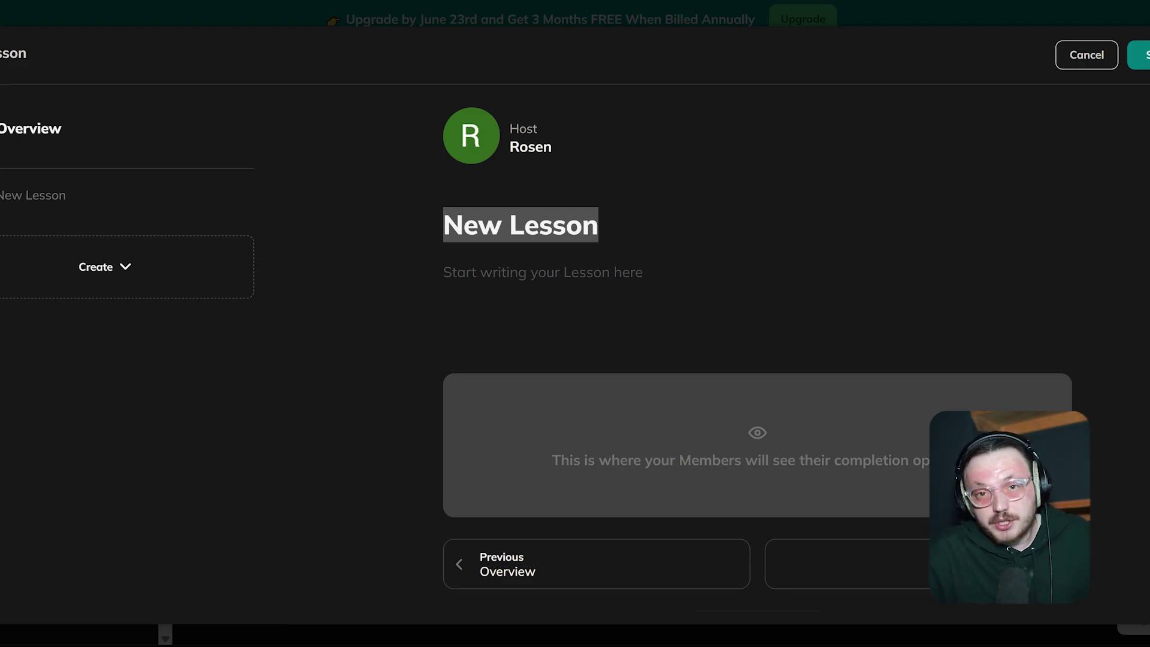
pyautogui.write('Introduction to Digital Marketing')
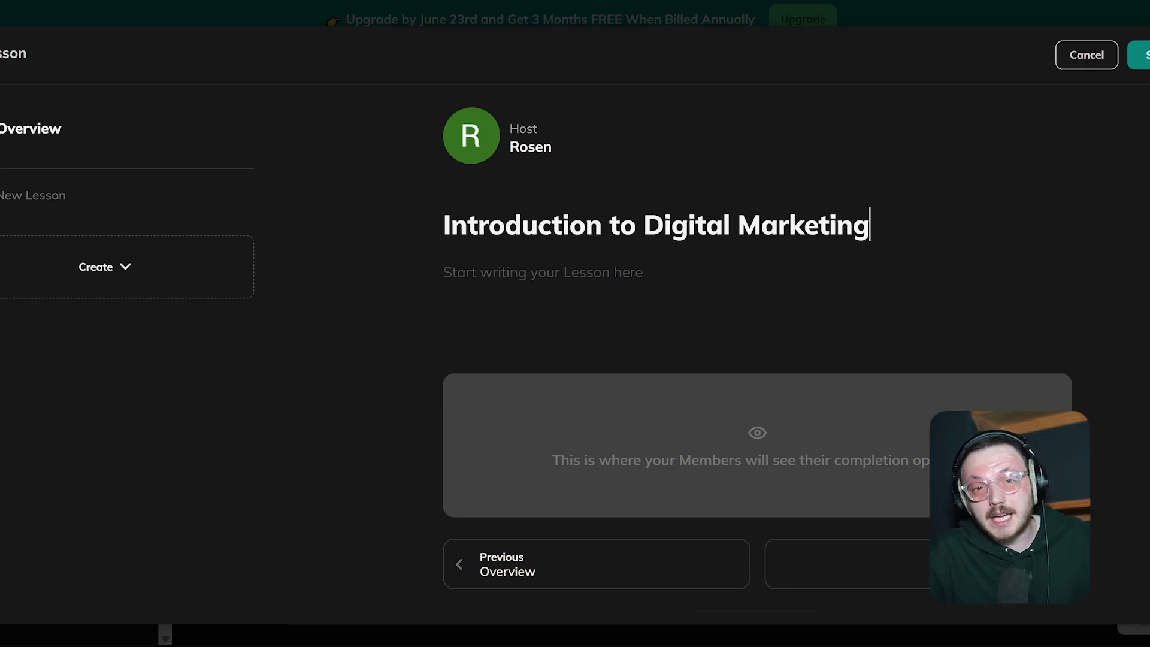
pyautogui.click(474, 290)
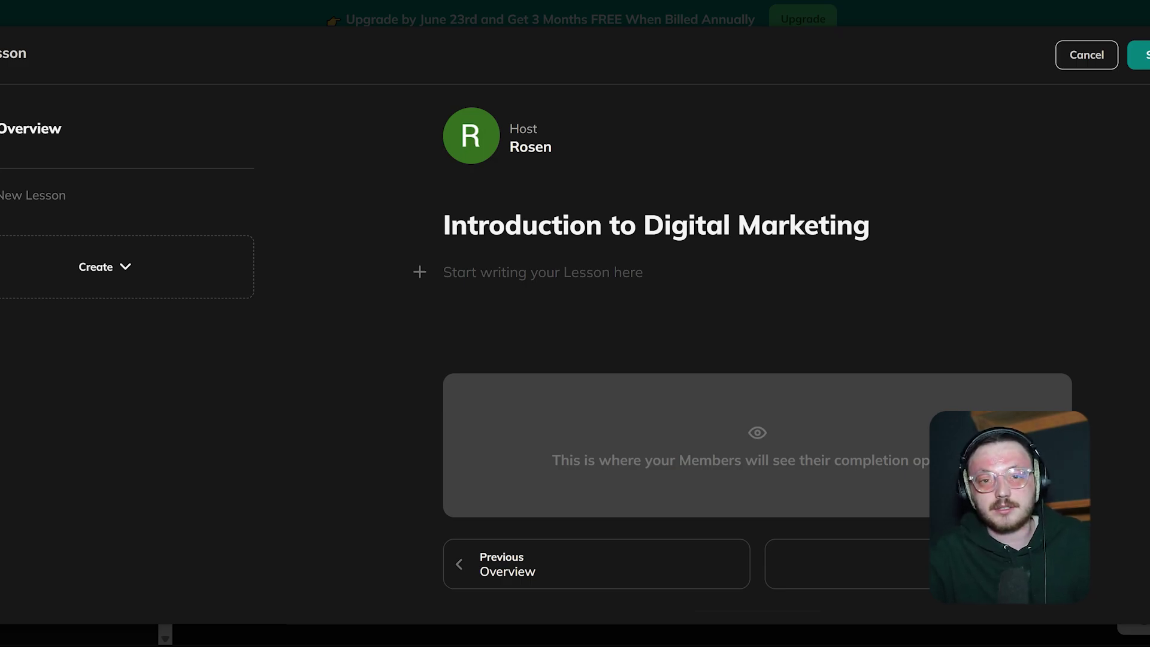
pyautogui.click(420, 273)
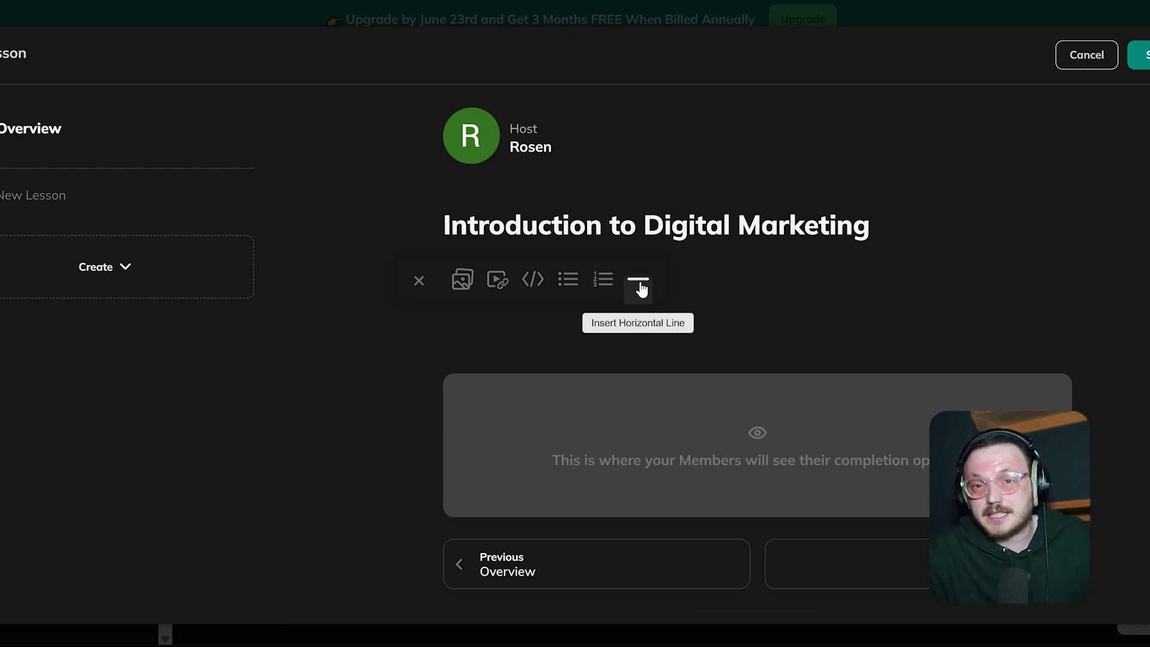
# Review the lesson's settings from its options menu, scrolling through all of them
pyautogui.click(227, 195)
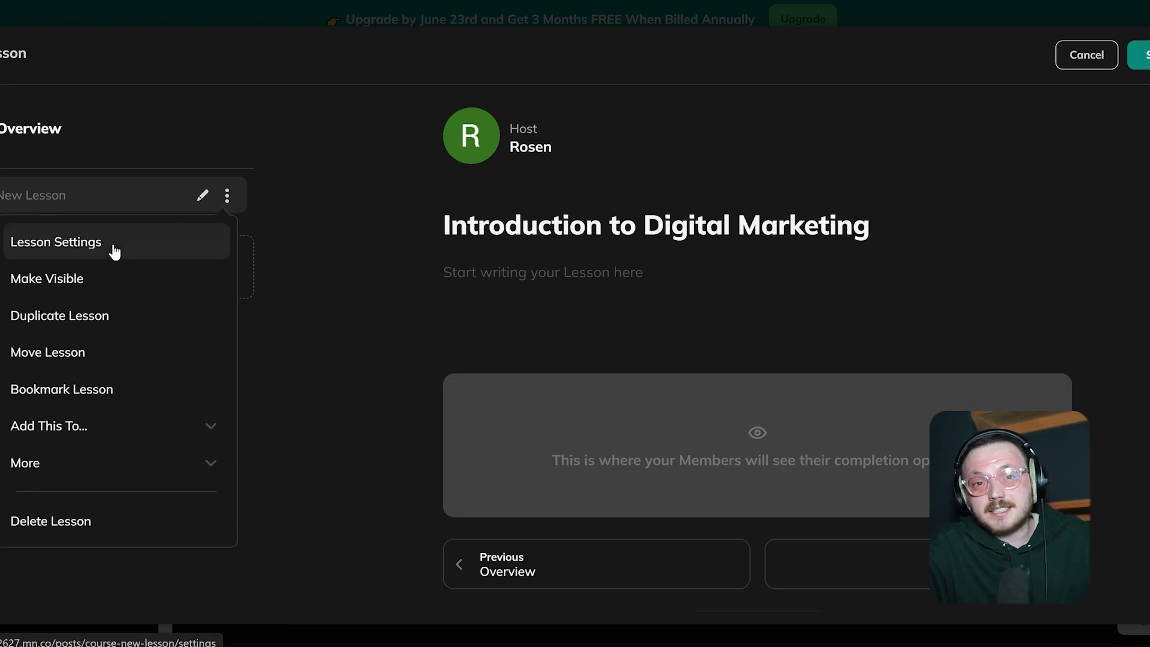
pyautogui.click(114, 252)
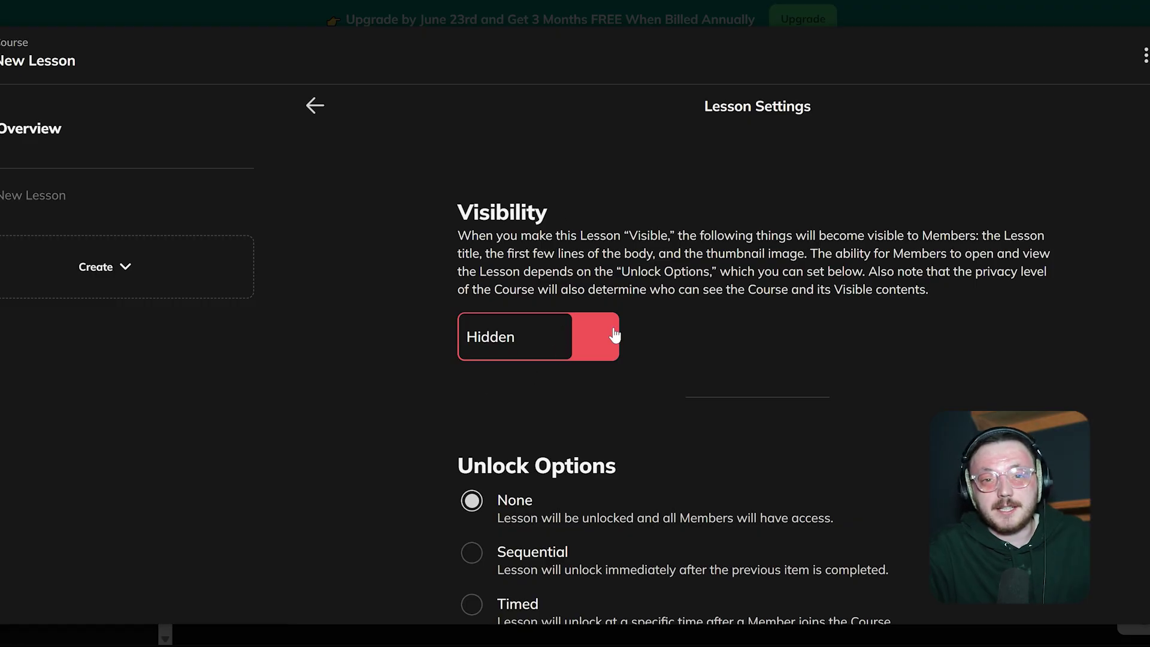
pyautogui.scroll(-5, 615, 336)
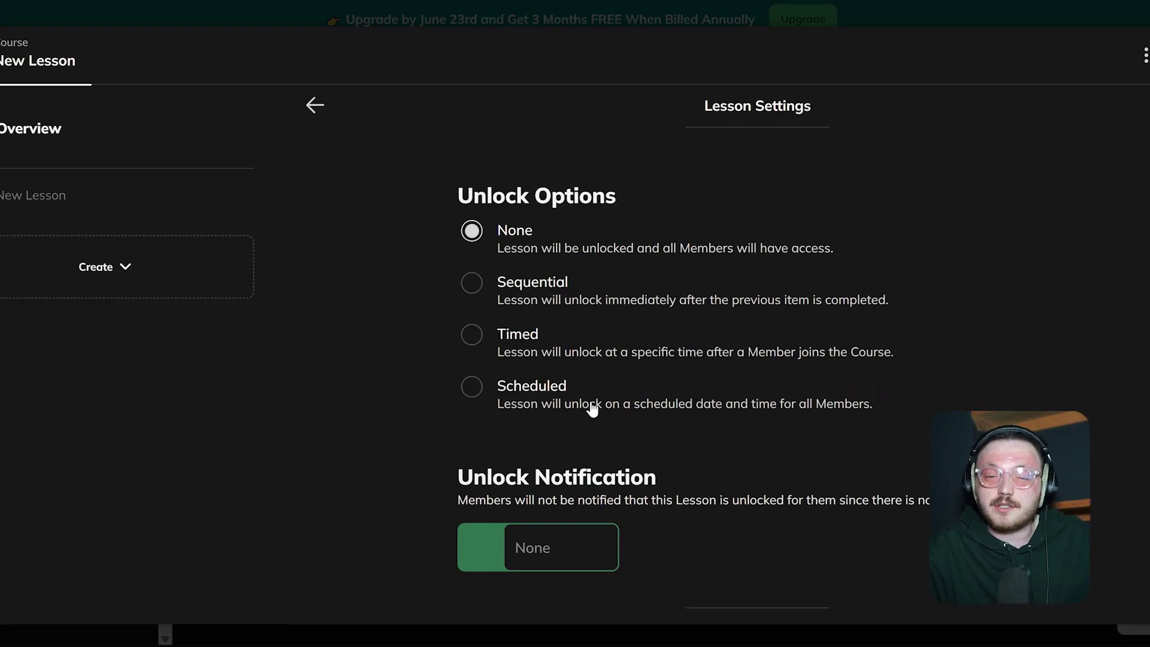
pyautogui.scroll(-5, 592, 407)
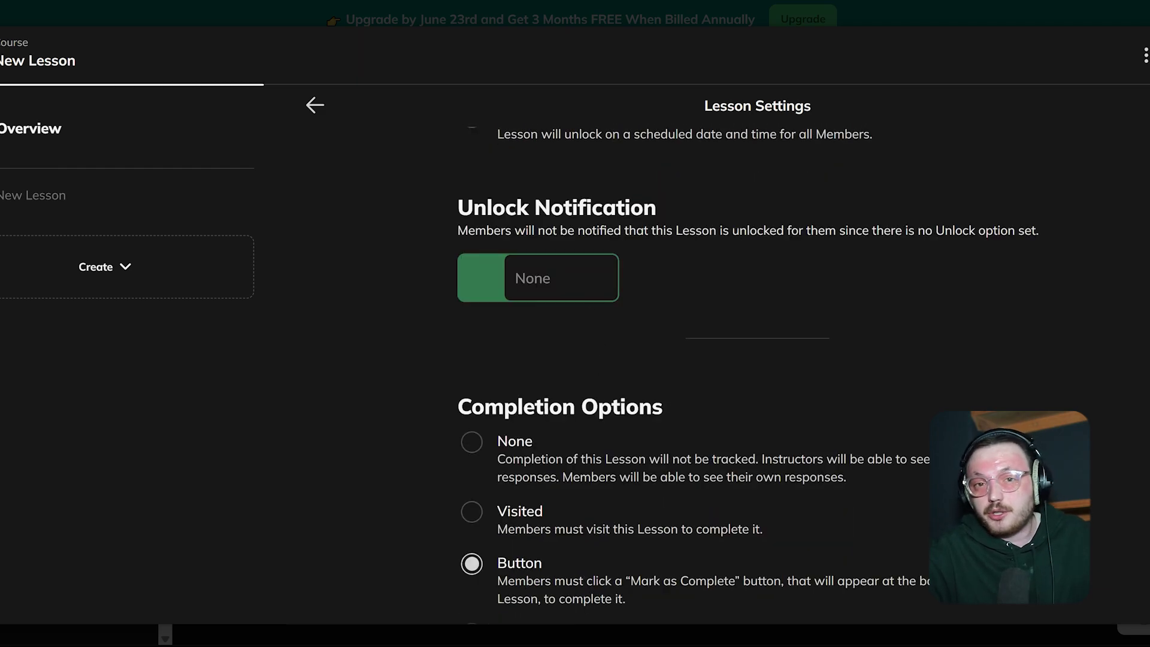
pyautogui.scroll(-5, 596, 413)
pyautogui.scroll(-3, 597, 414)
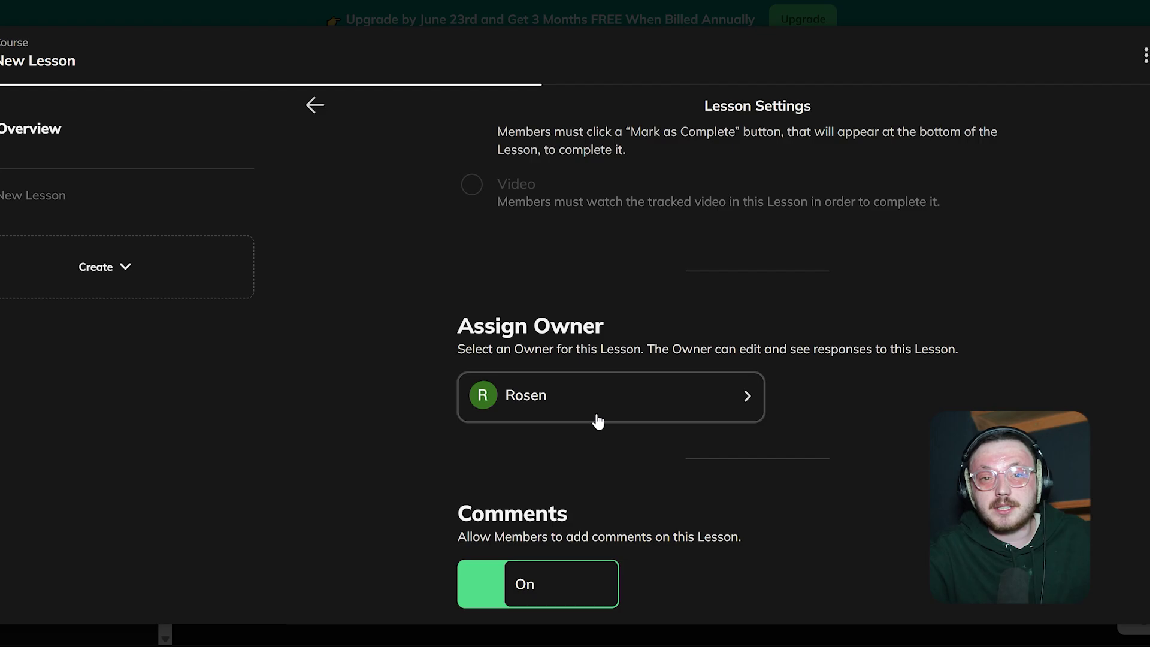
pyautogui.scroll(-6, 597, 421)
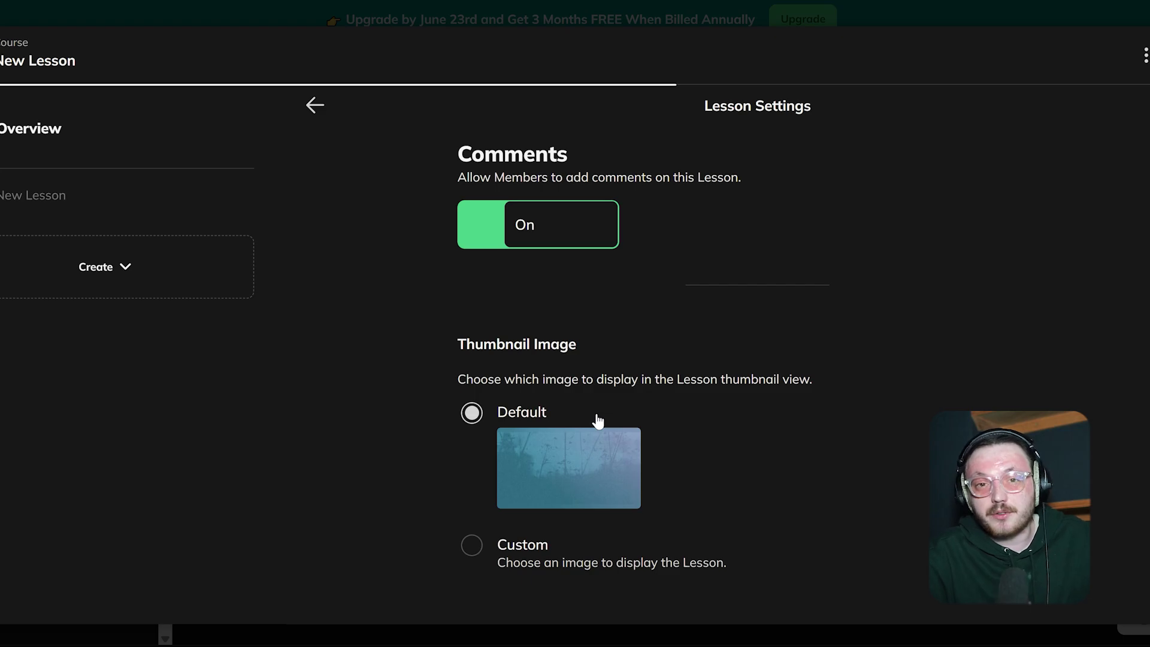
pyautogui.scroll(-6, 597, 421)
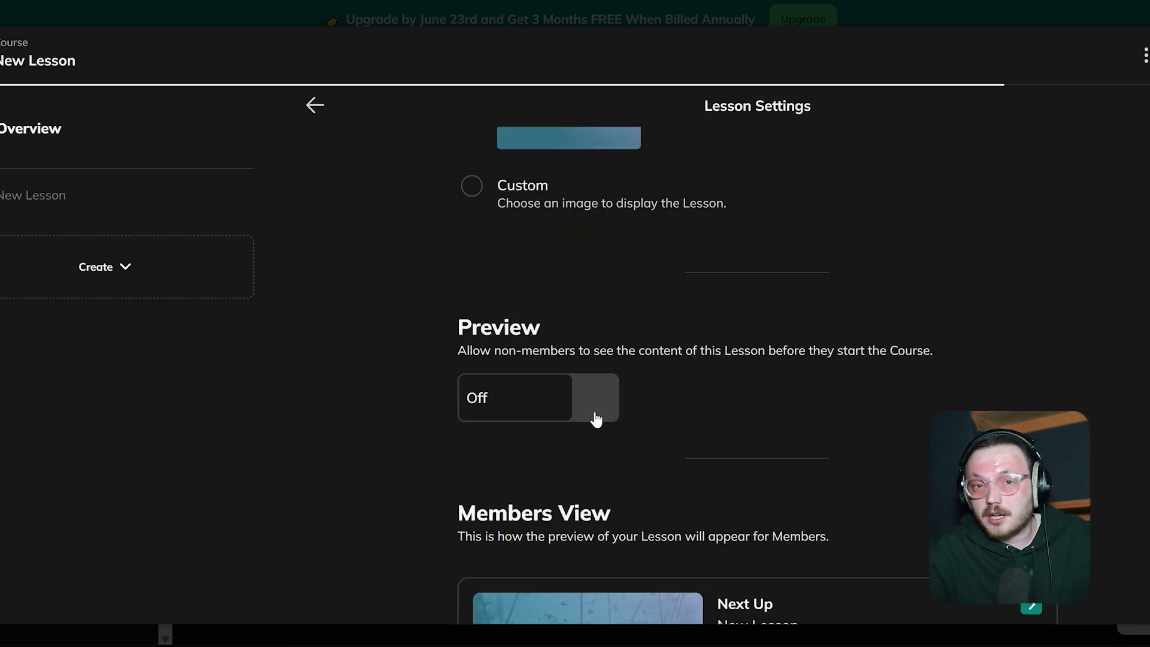
pyautogui.scroll(-6, 596, 420)
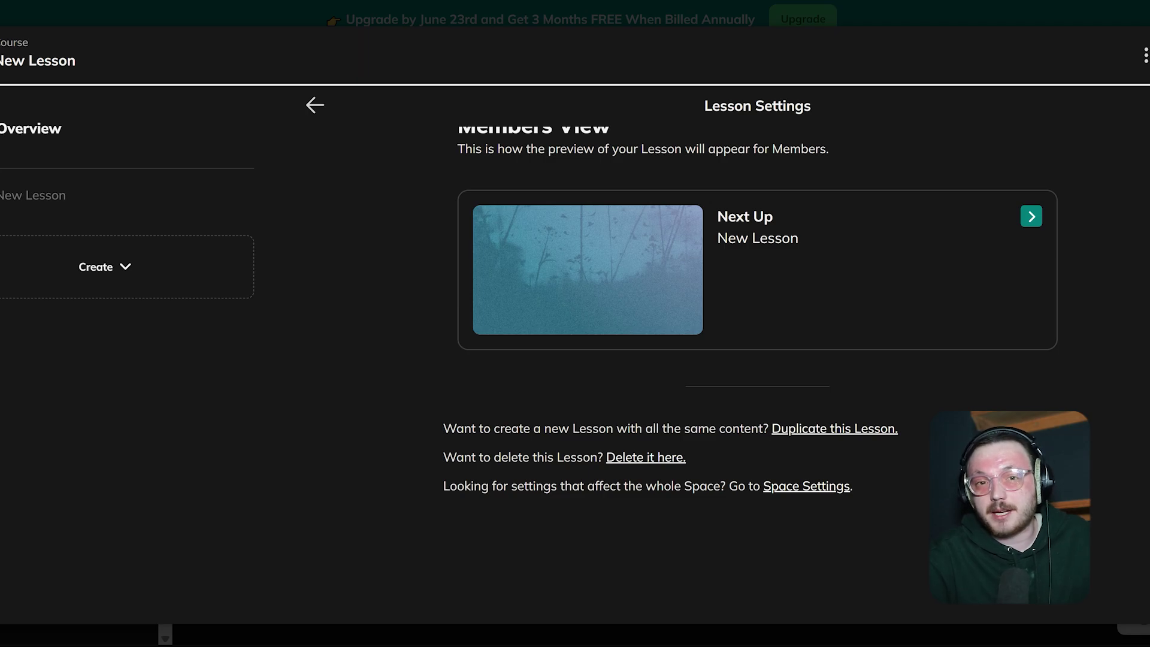
# Save the 'Introduction to Digital Marketing' lesson and return to the Course page
pyautogui.click(314, 104)
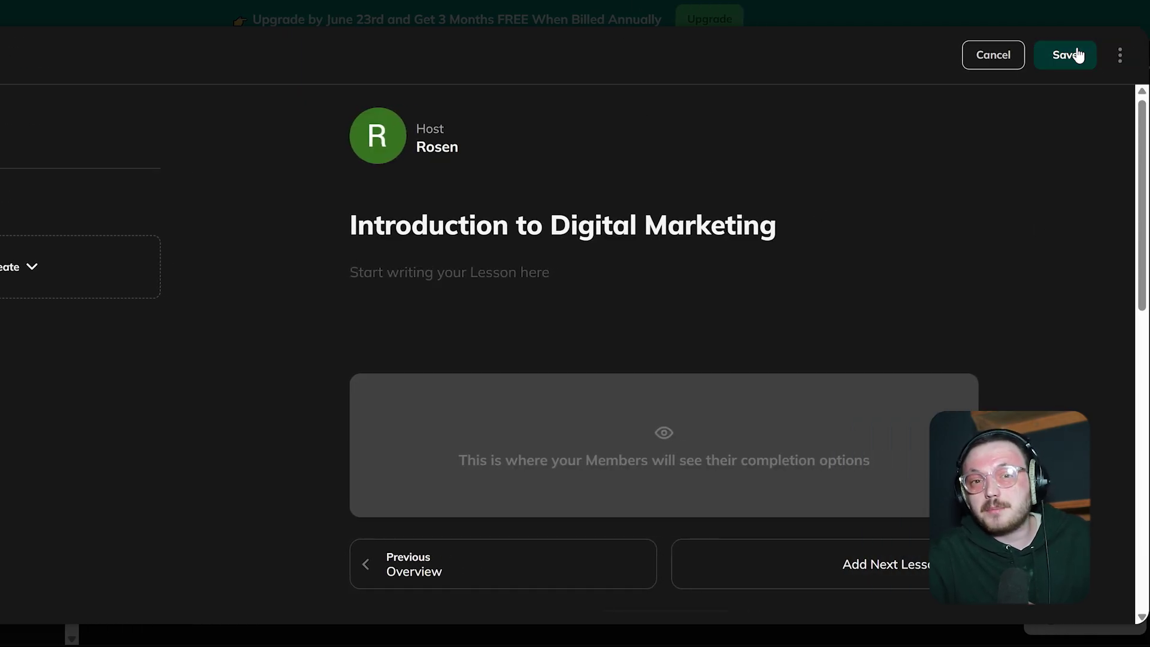
pyautogui.click(1076, 54)
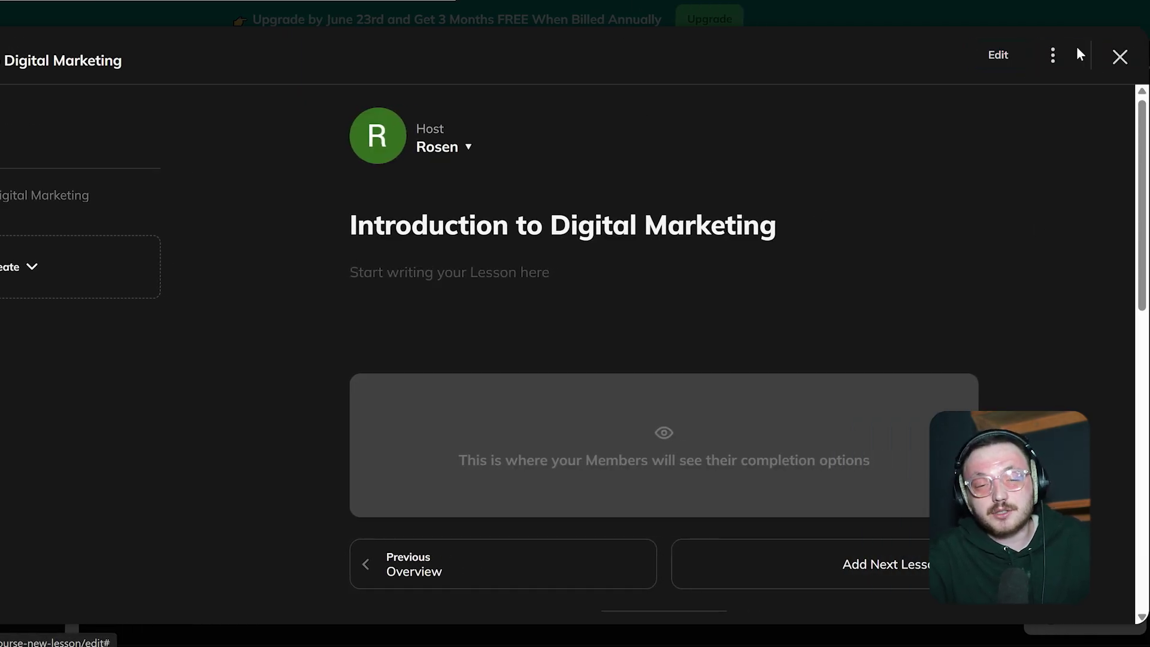
pyautogui.click(1119, 58)
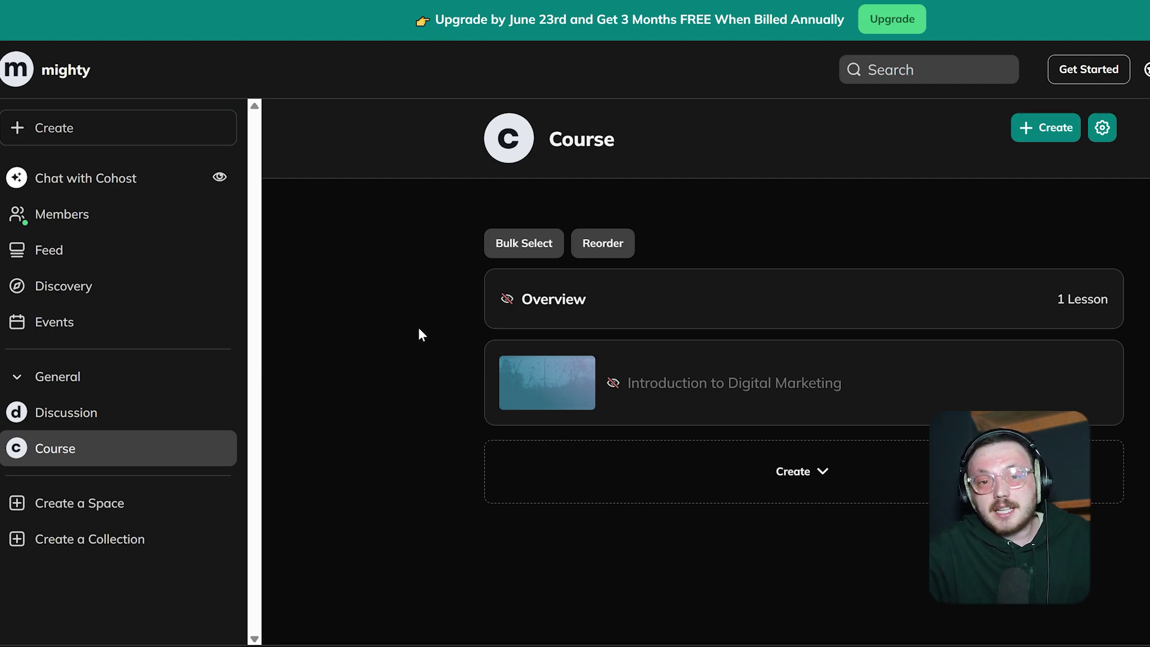
# Begin a Quick Post in the Discussion space with an empty composer
pyautogui.click(121, 131)
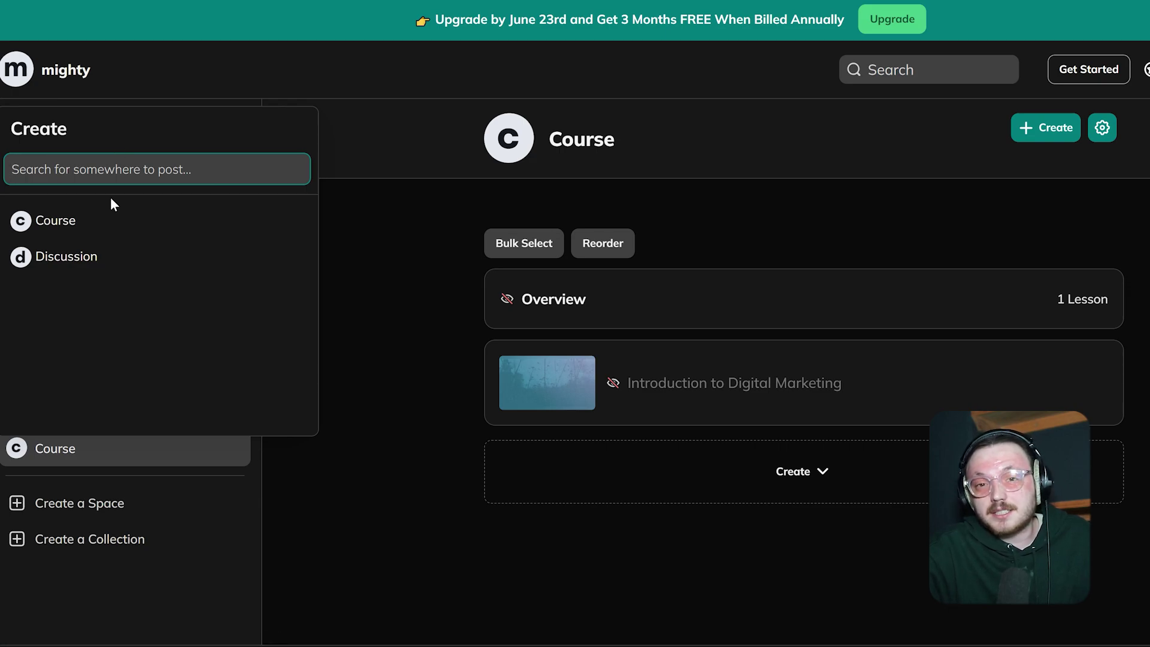
pyautogui.click(106, 261)
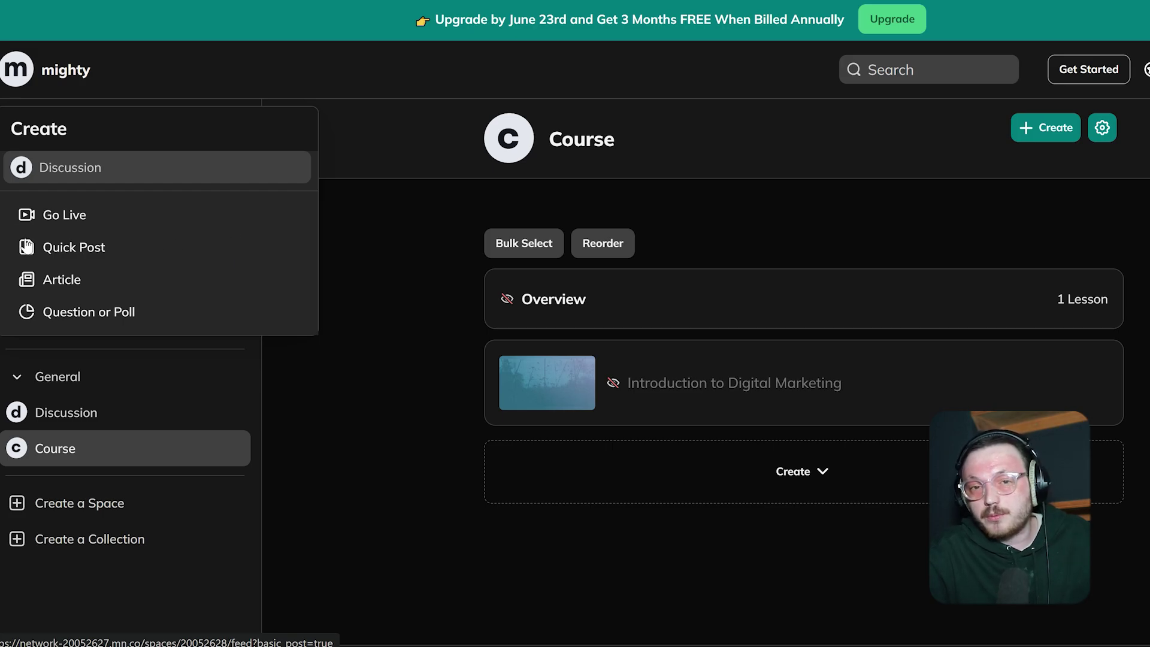
pyautogui.click(57, 250)
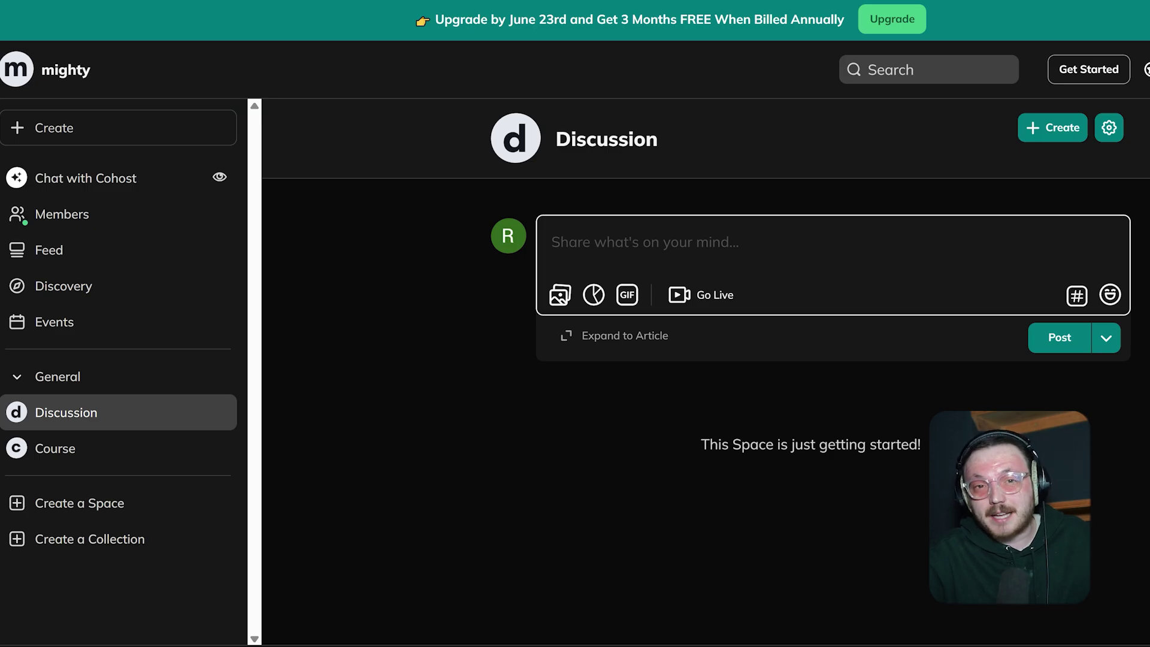
pyautogui.click(640, 333)
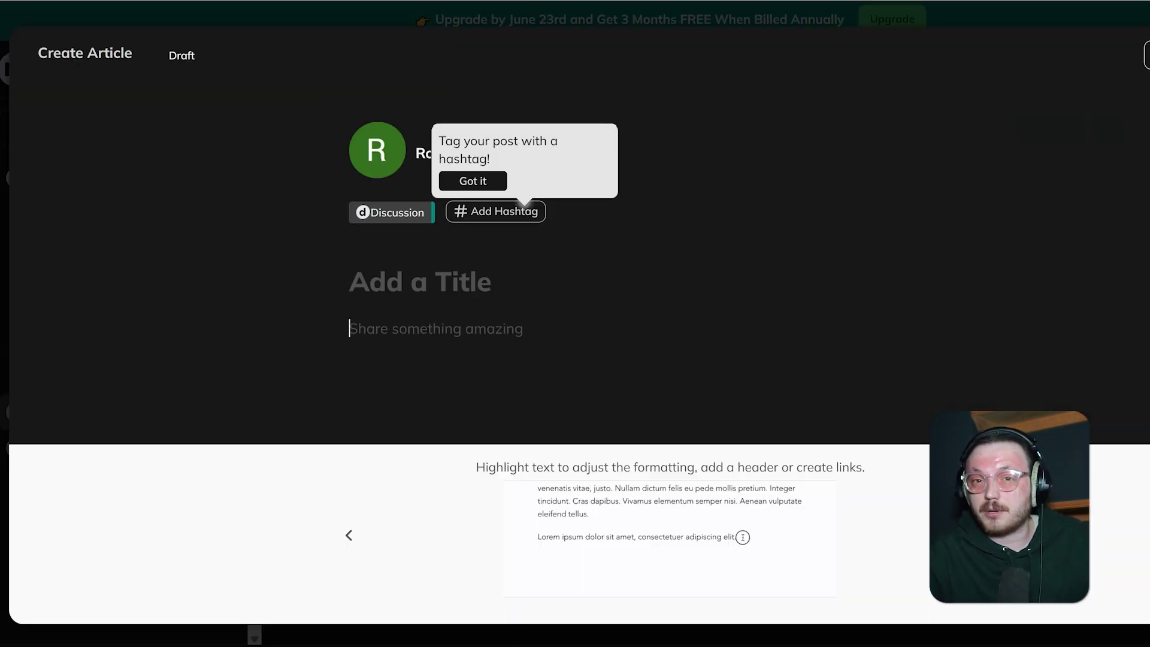
pyautogui.click(470, 181)
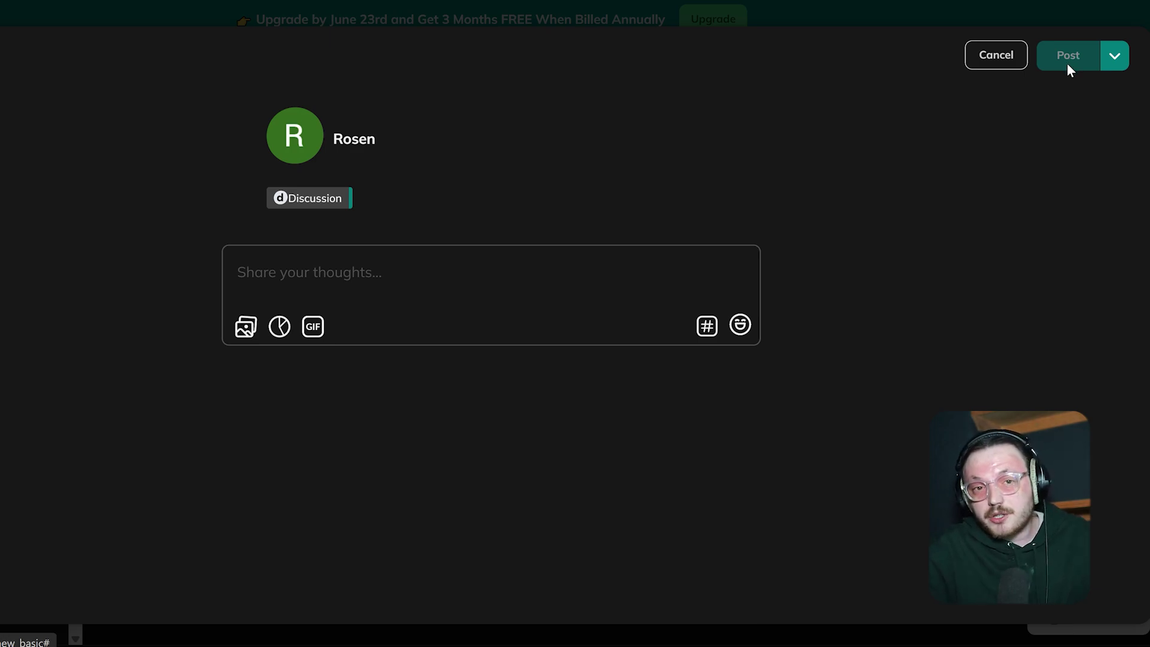
pyautogui.click(1113, 72)
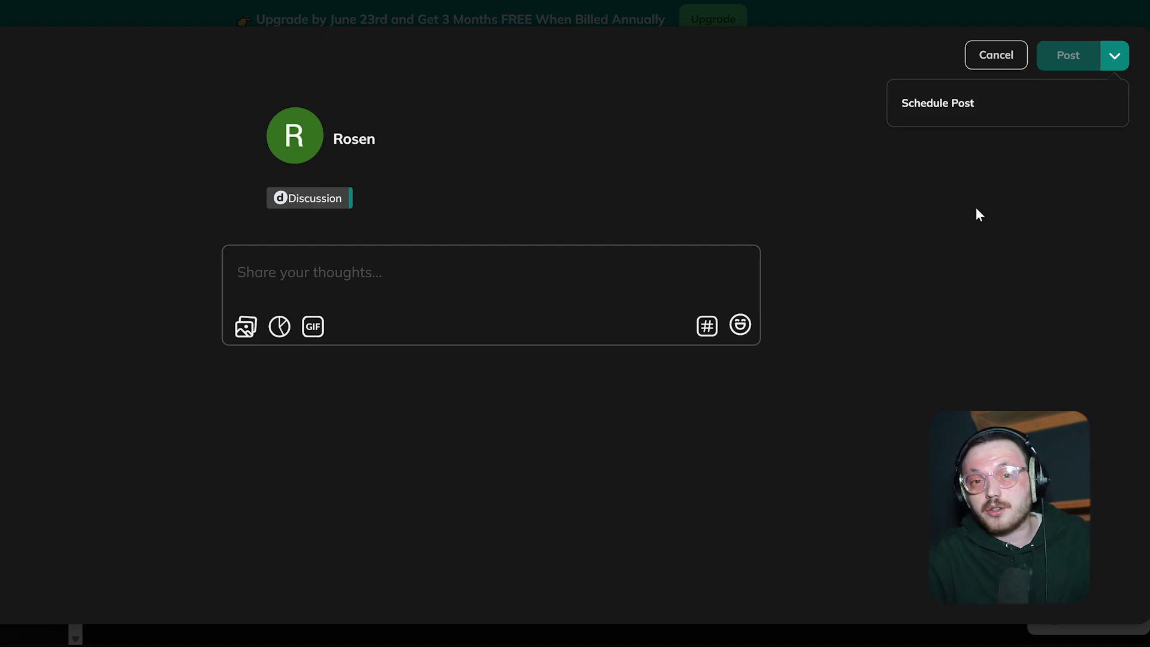
pyautogui.click(976, 194)
pyautogui.press('Escape')
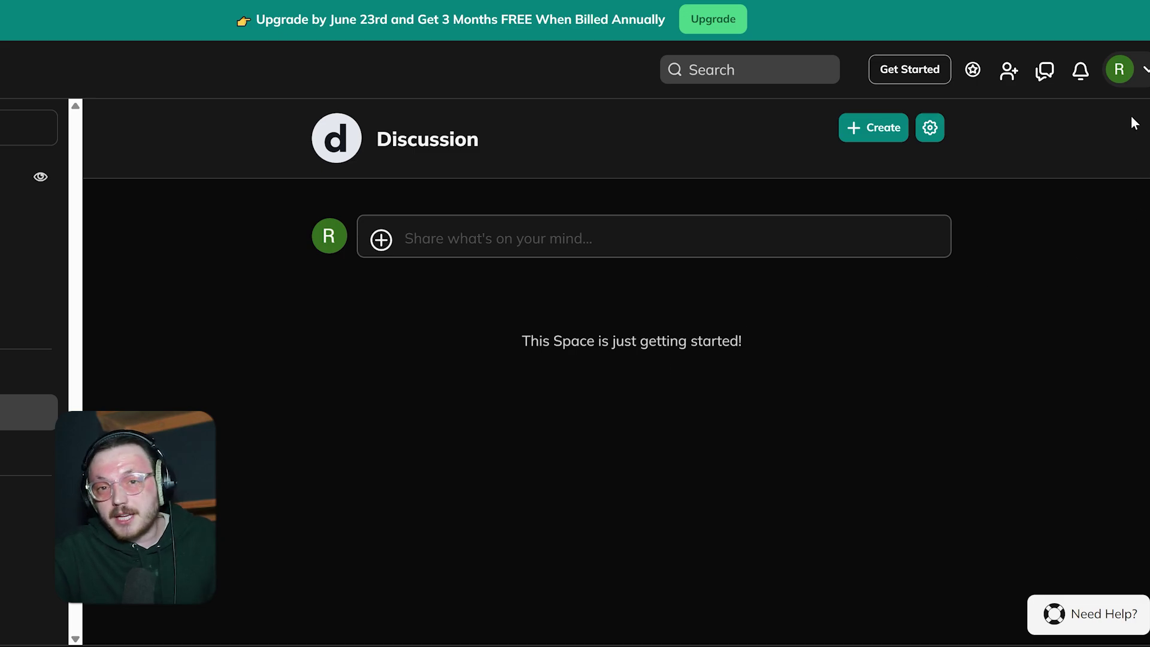
pyautogui.click(1121, 71)
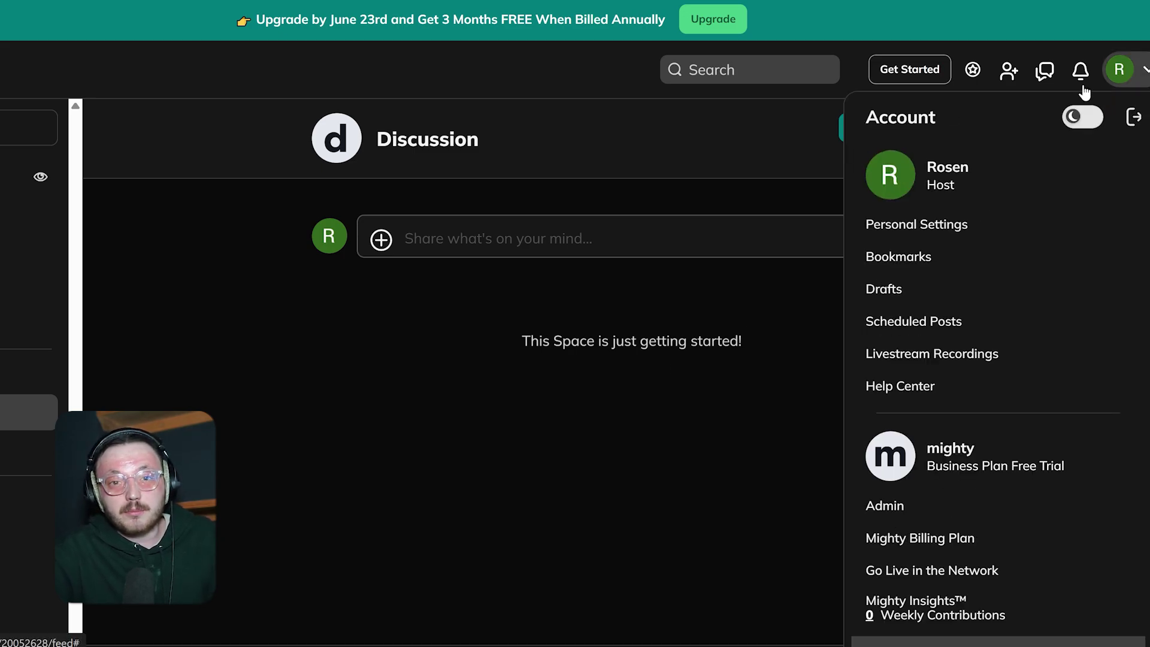
pyautogui.scroll(-2, 934, 371)
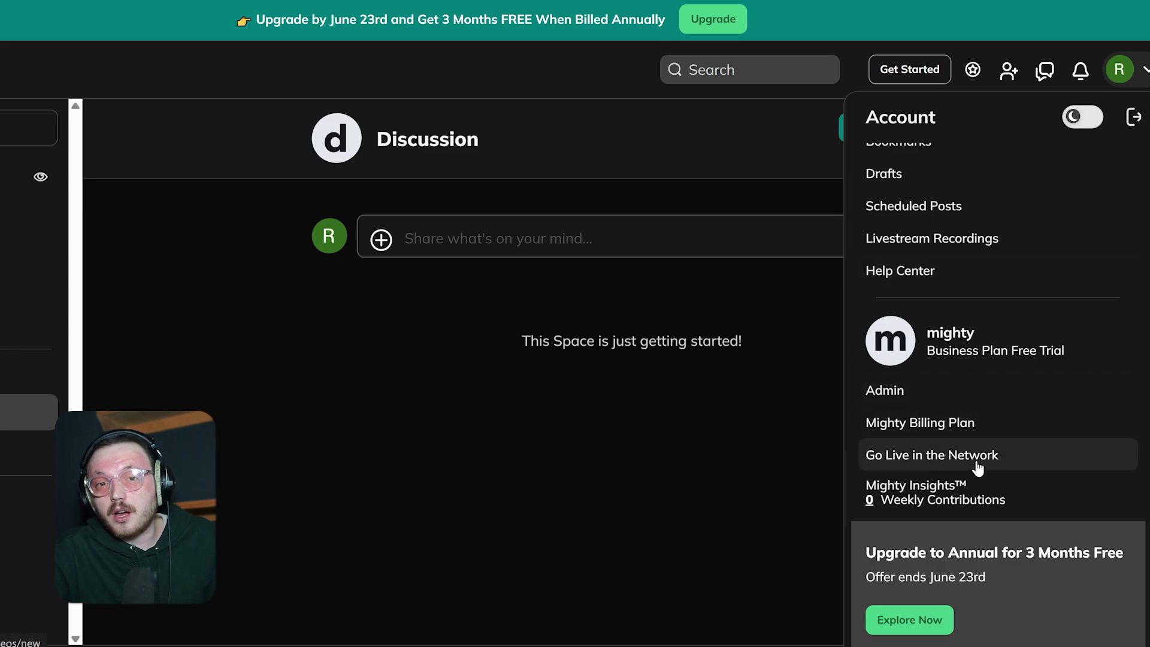
pyautogui.click(978, 466)
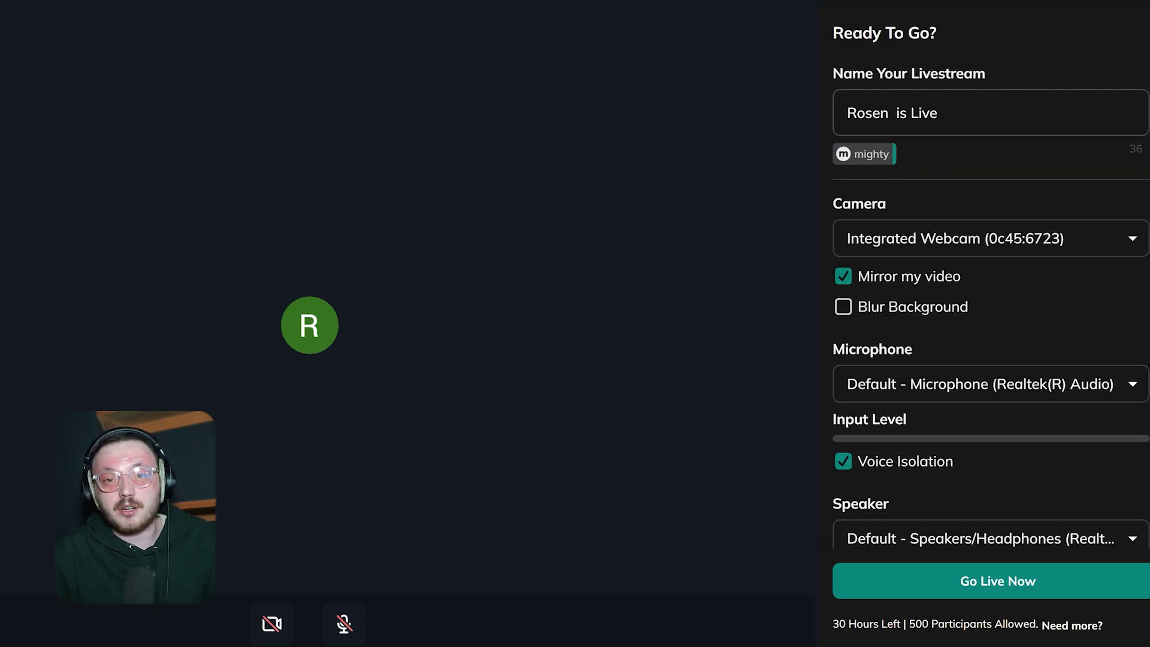
pyautogui.press('Tab')
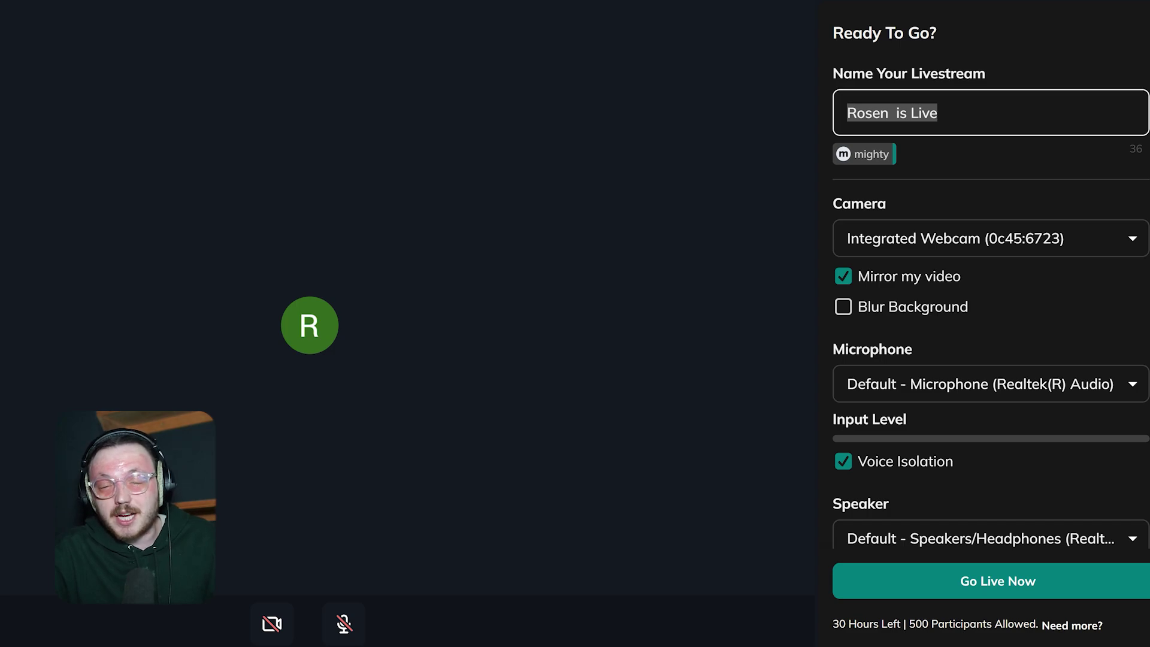
pyautogui.press('End')
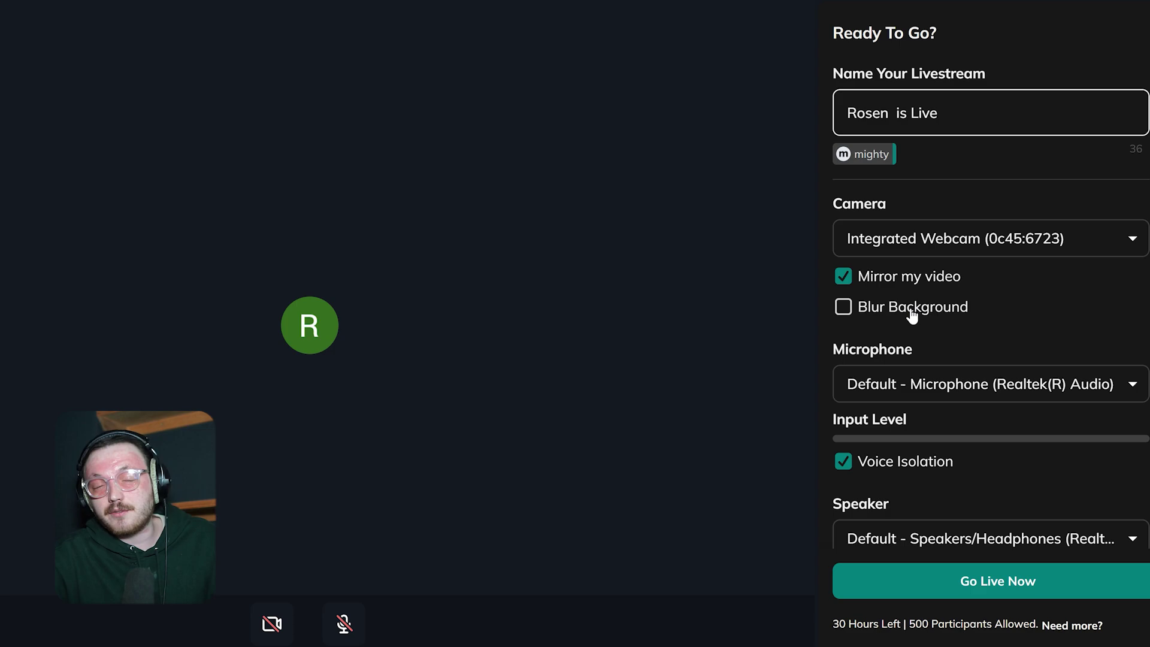
# Scroll through the livestream settings panel without going live
pyautogui.scroll(-1, 912, 314)
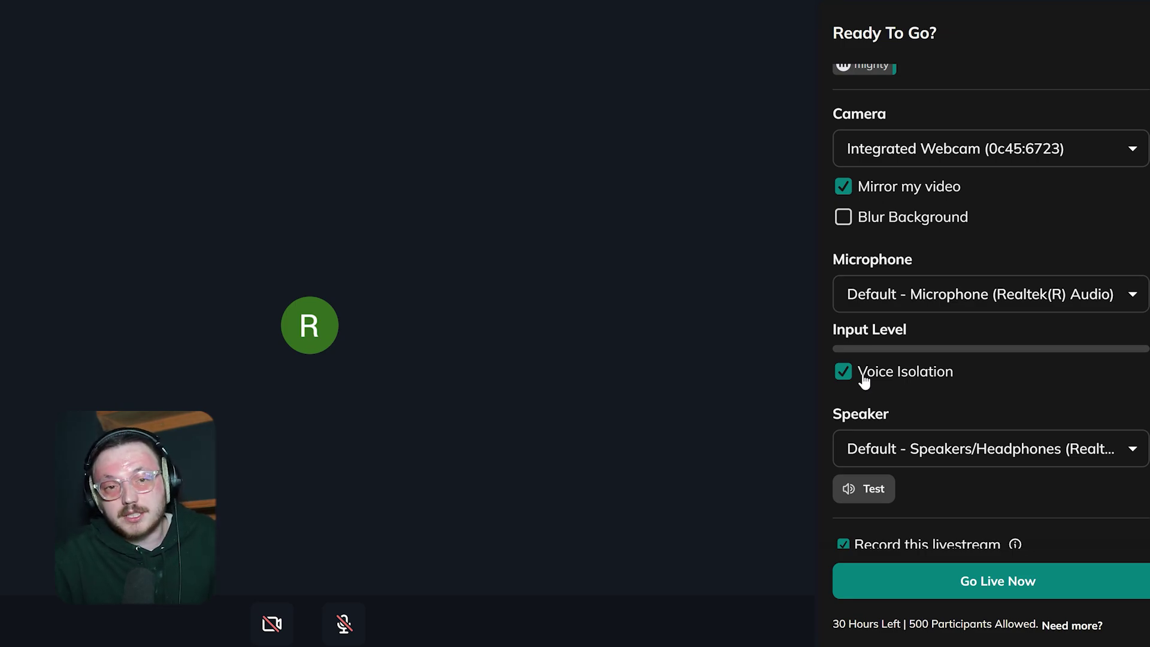
pyautogui.scroll(-1, 922, 390)
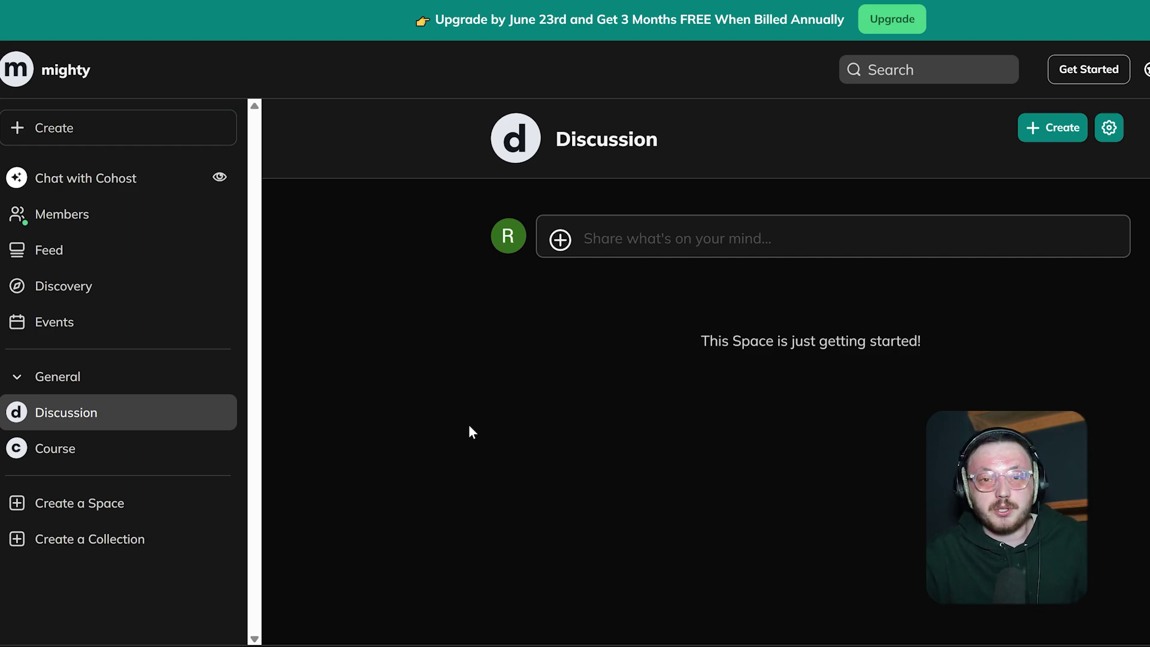
# Open the Members page's Invite page showing the shareable invite link
pyautogui.click(52, 215)
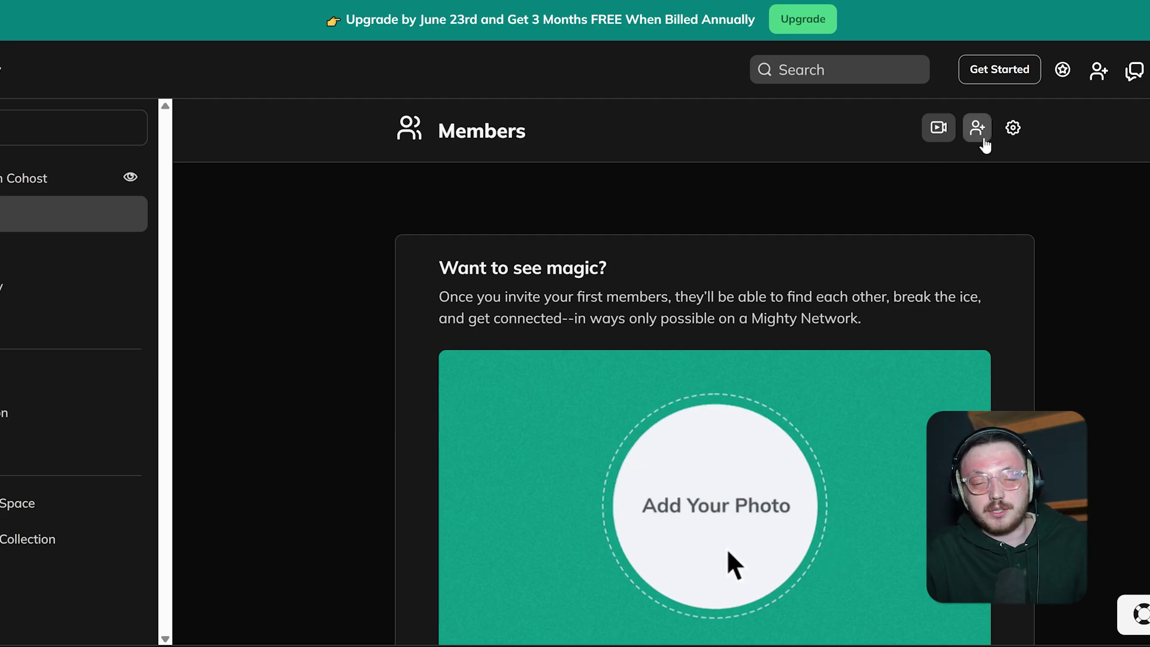
pyautogui.click(982, 139)
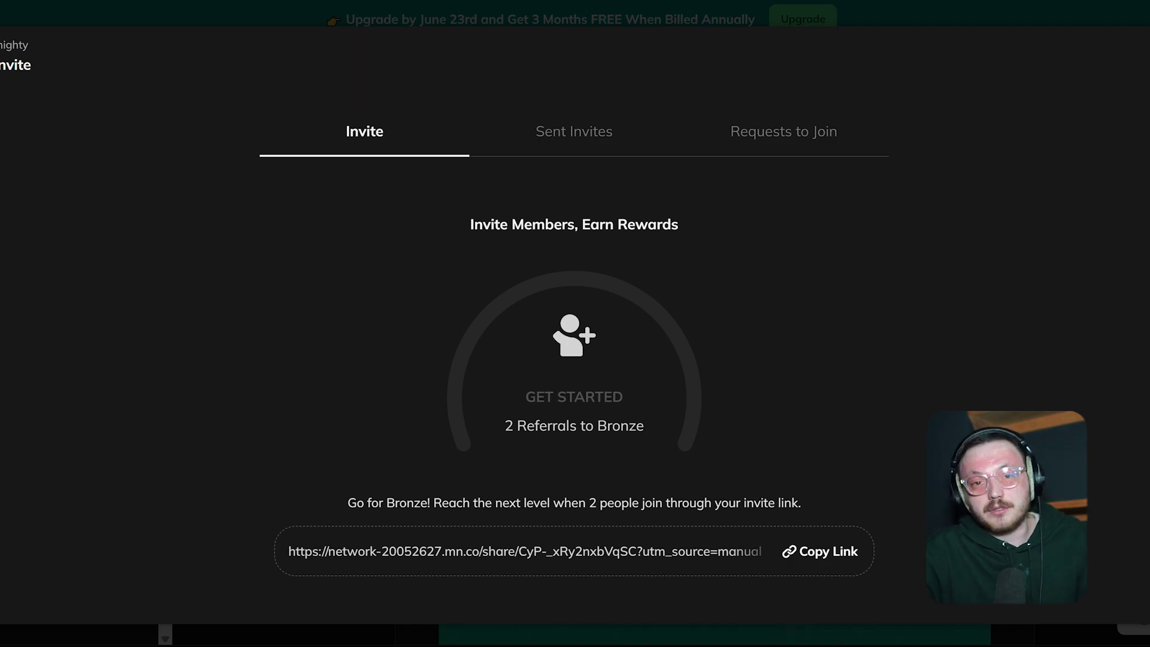
pyautogui.scroll(-2, 544, 429)
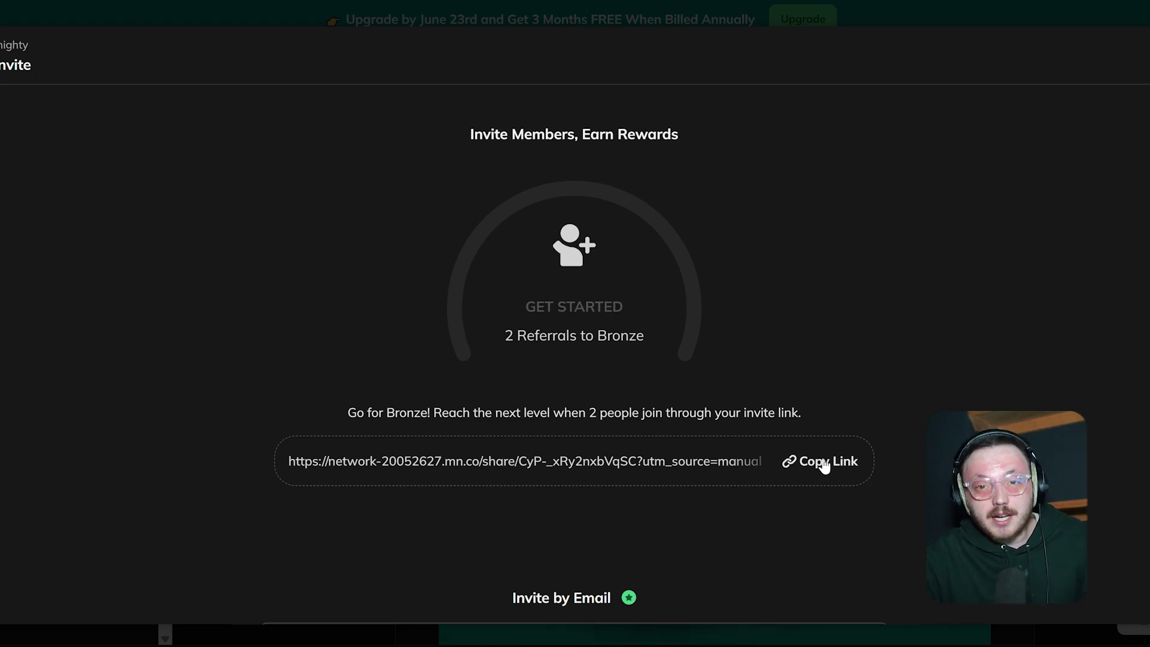
pyautogui.scroll(-5, 676, 487)
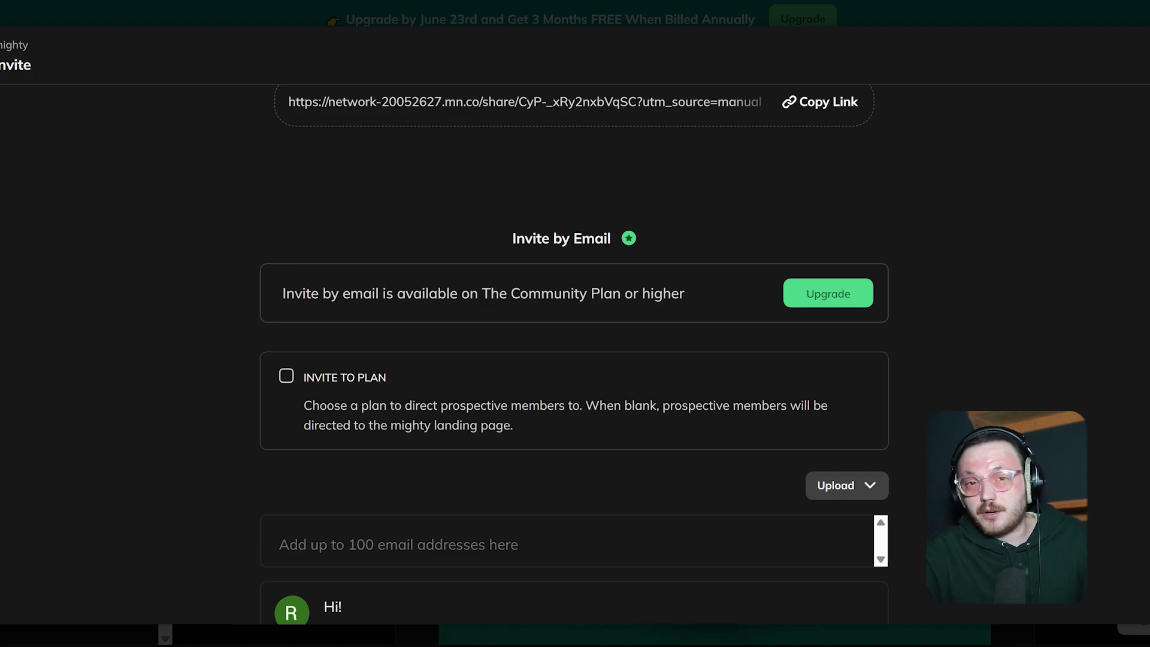
pyautogui.scroll(-3, 573, 359)
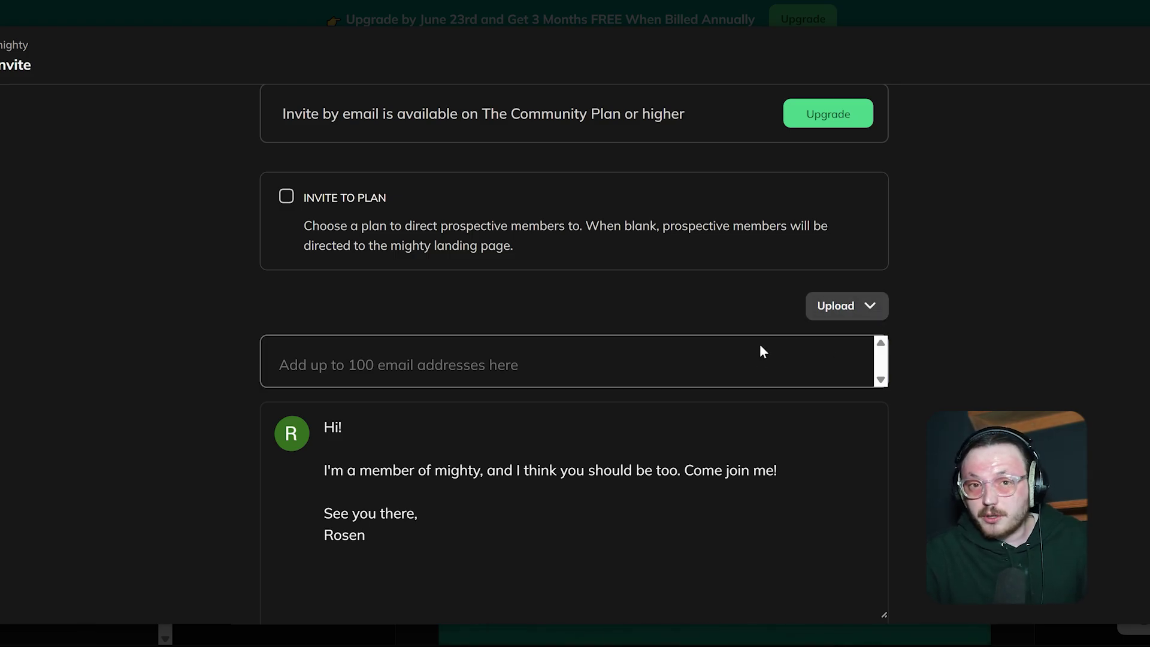
pyautogui.scroll(-3, 760, 346)
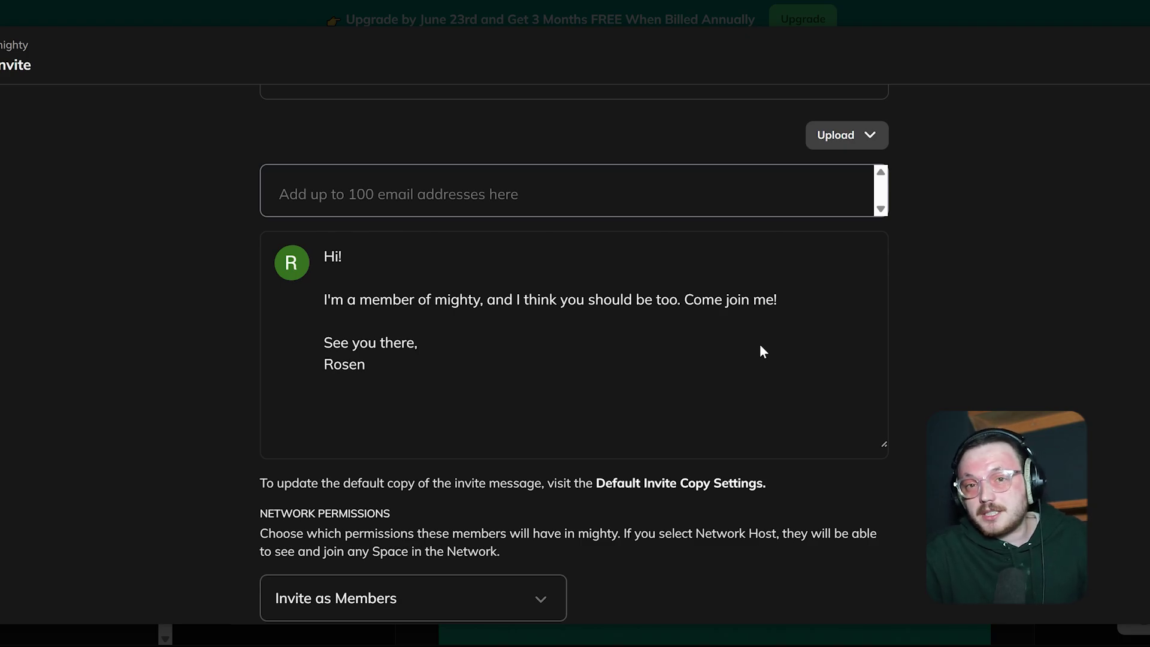
pyautogui.scroll(-3, 761, 348)
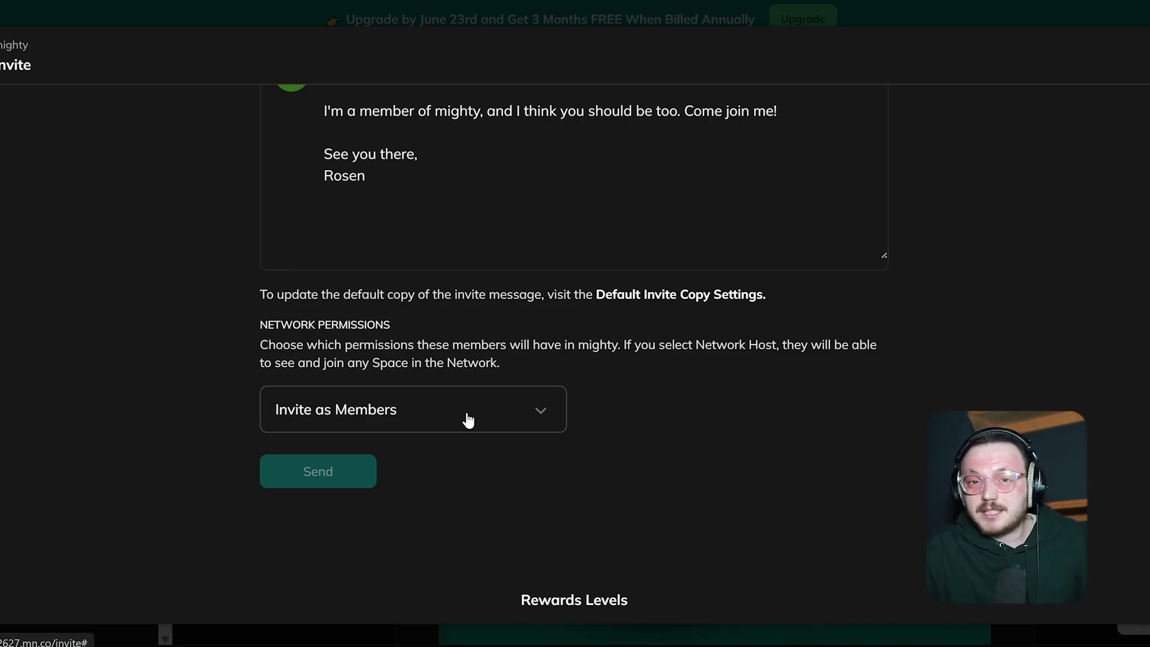
pyautogui.click(467, 419)
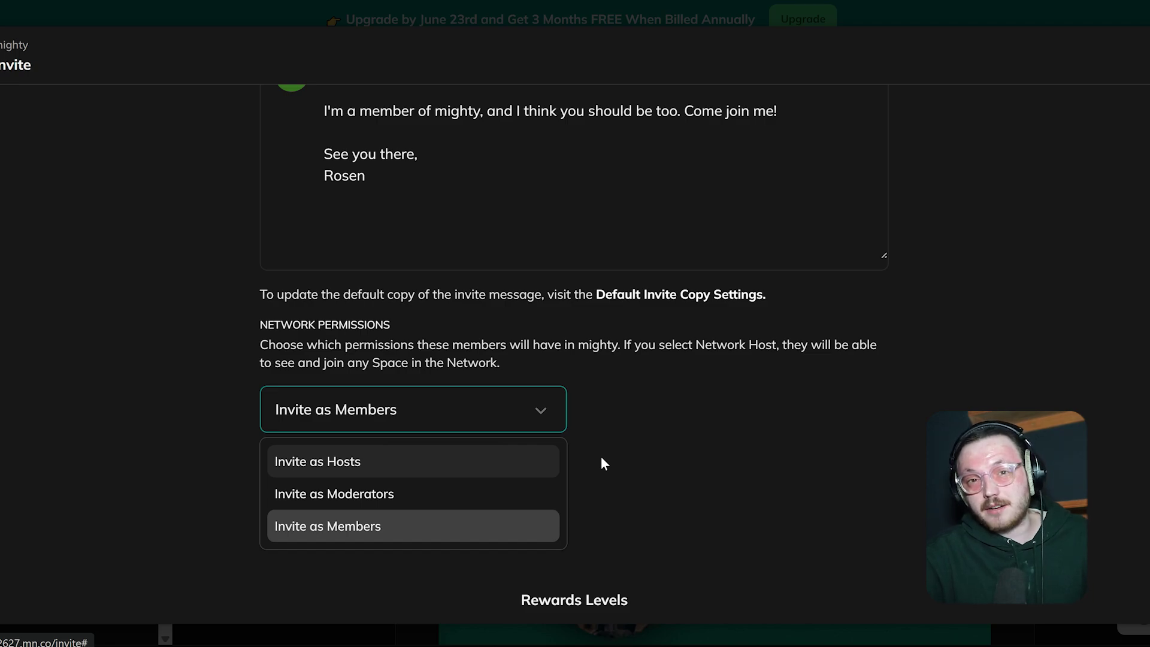
pyautogui.click(629, 483)
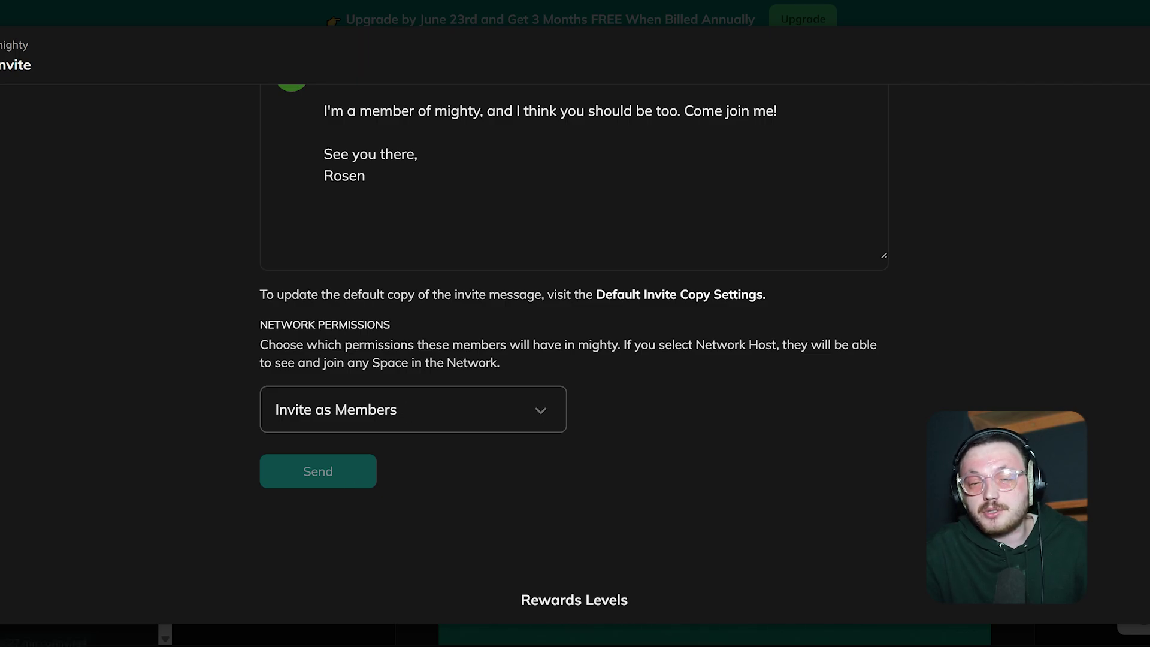
# Close the Invite page to return to the Feed, then start creating a new Space
pyautogui.click(318, 471)
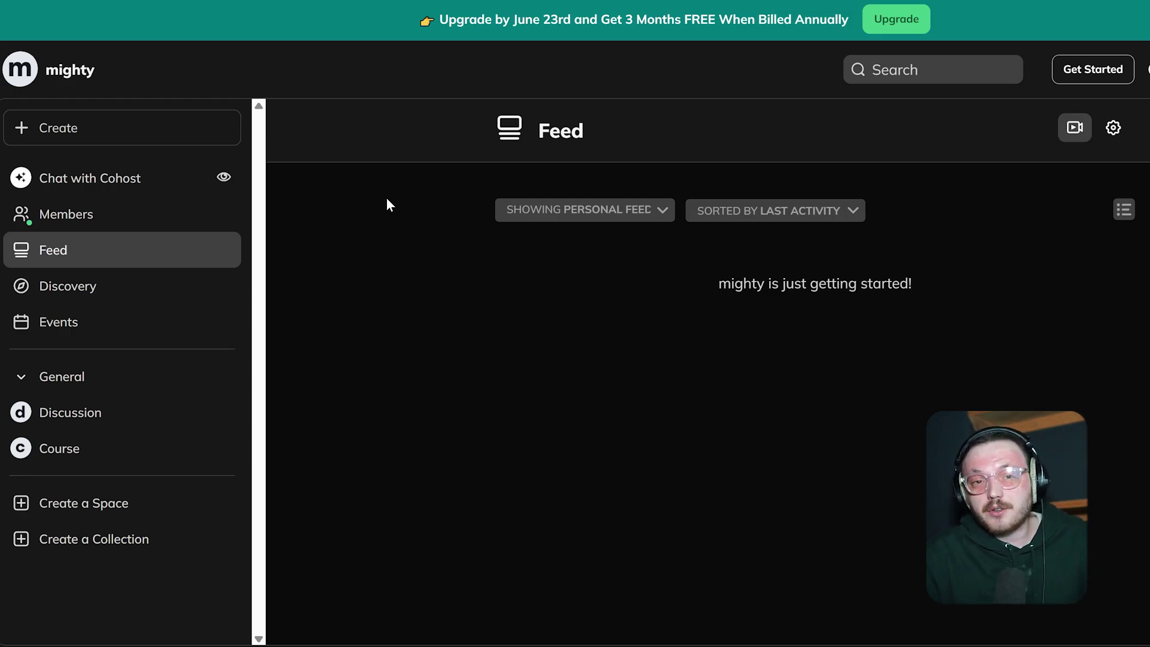
pyautogui.click(123, 513)
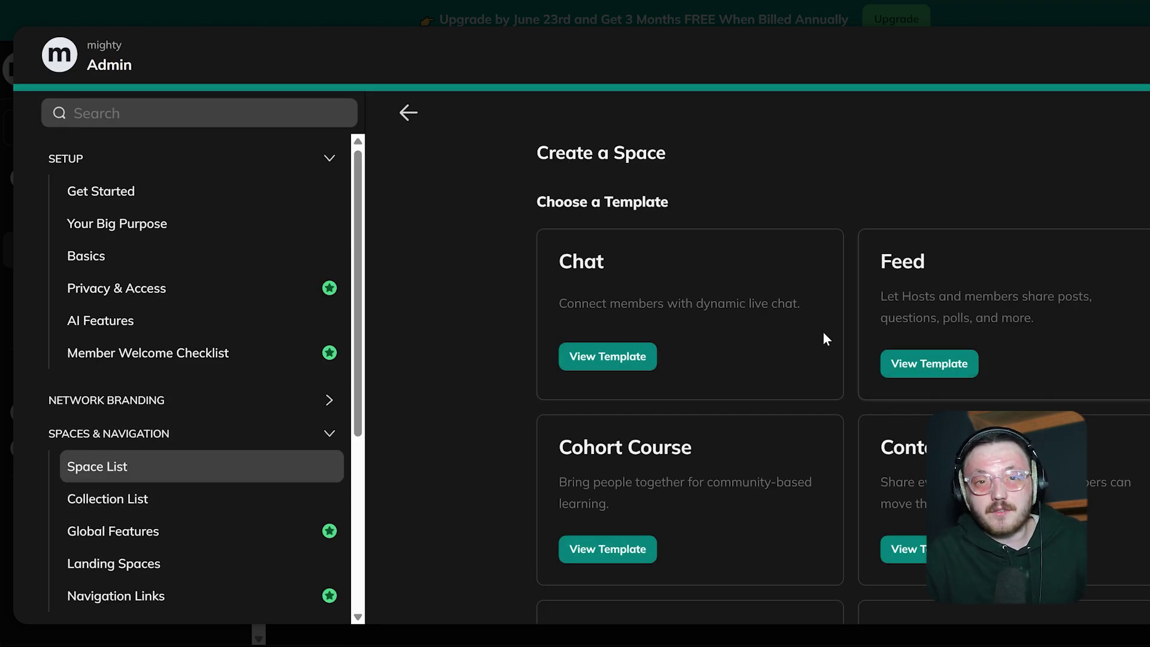
# Scroll down through the Space templates and back up to Chat
pyautogui.scroll(-8, 811, 345)
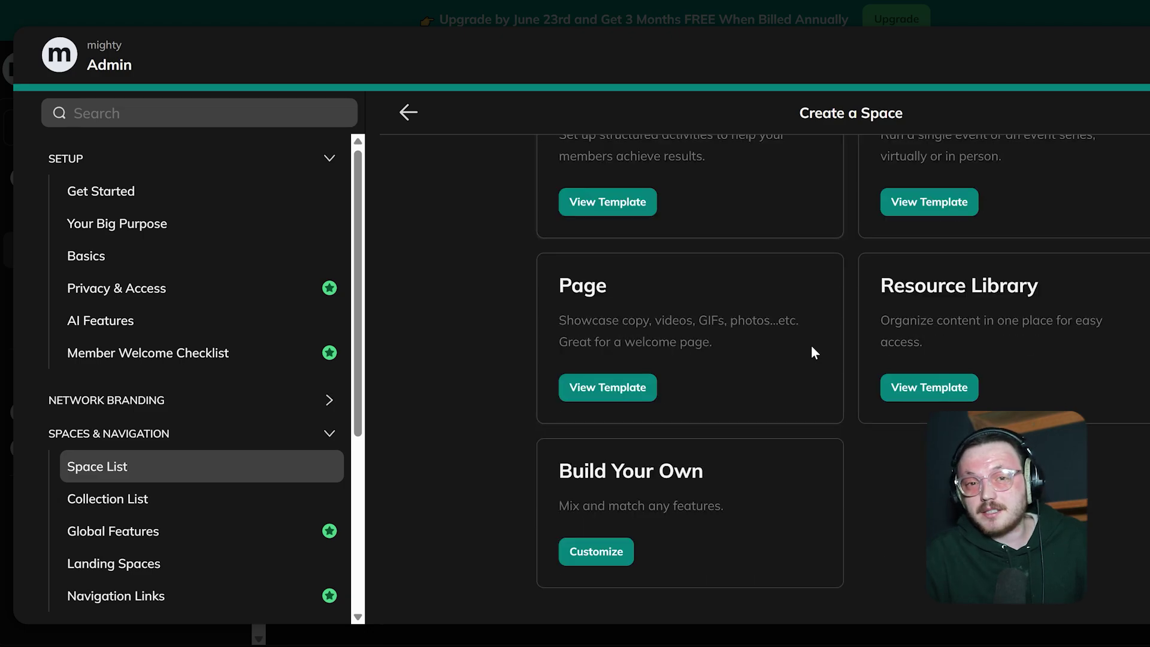
pyautogui.scroll(8, 812, 350)
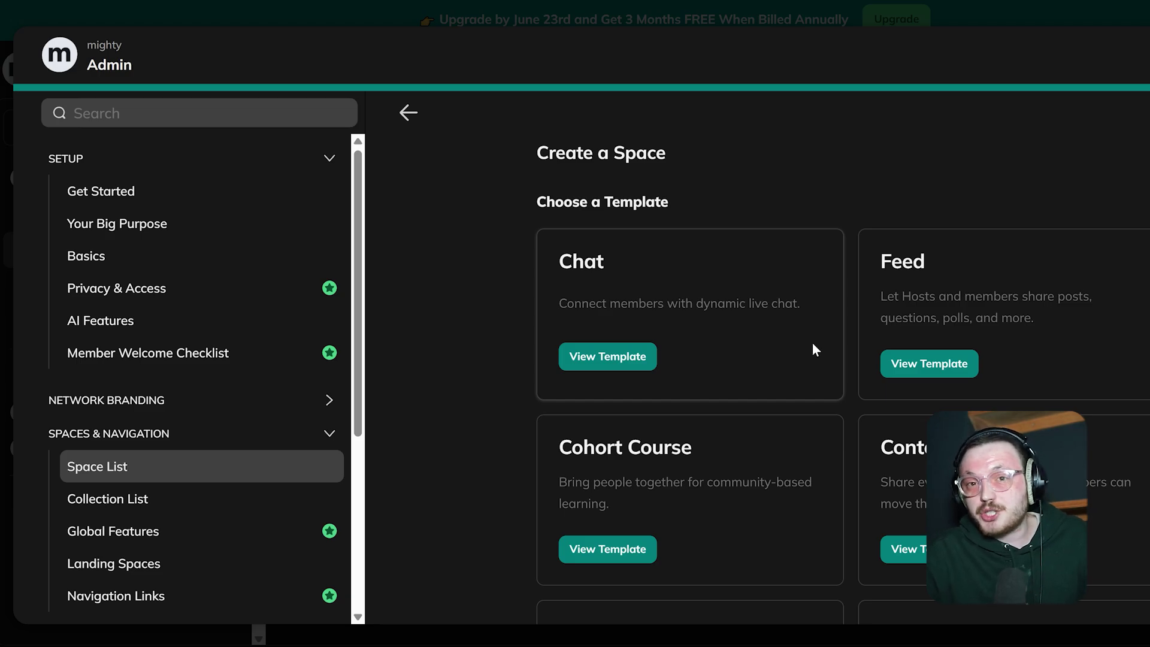
# Choose the Chat template and name the new Space 'Community Chat'
pyautogui.click(638, 364)
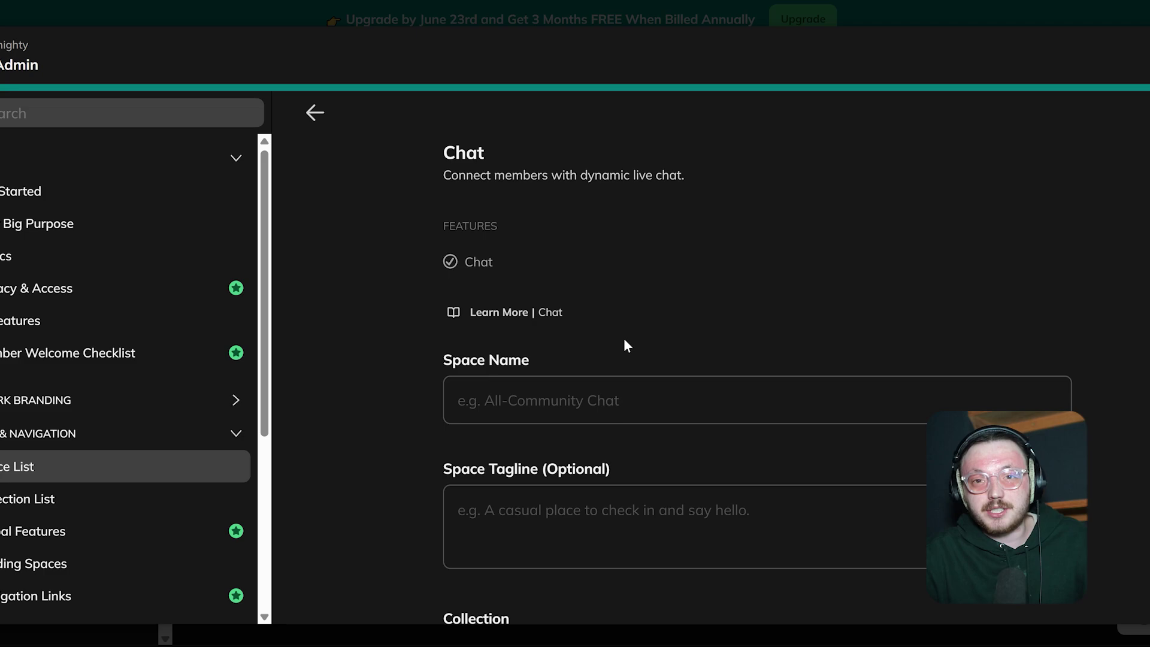
pyautogui.scroll(-2, 625, 341)
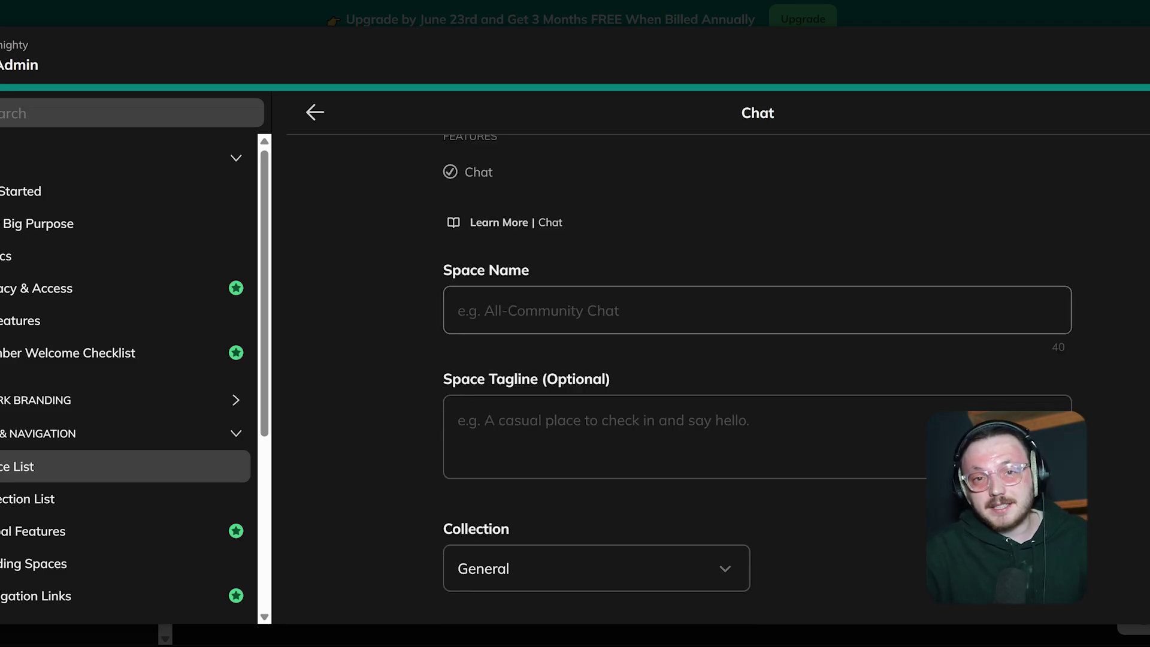
pyautogui.click(458, 310)
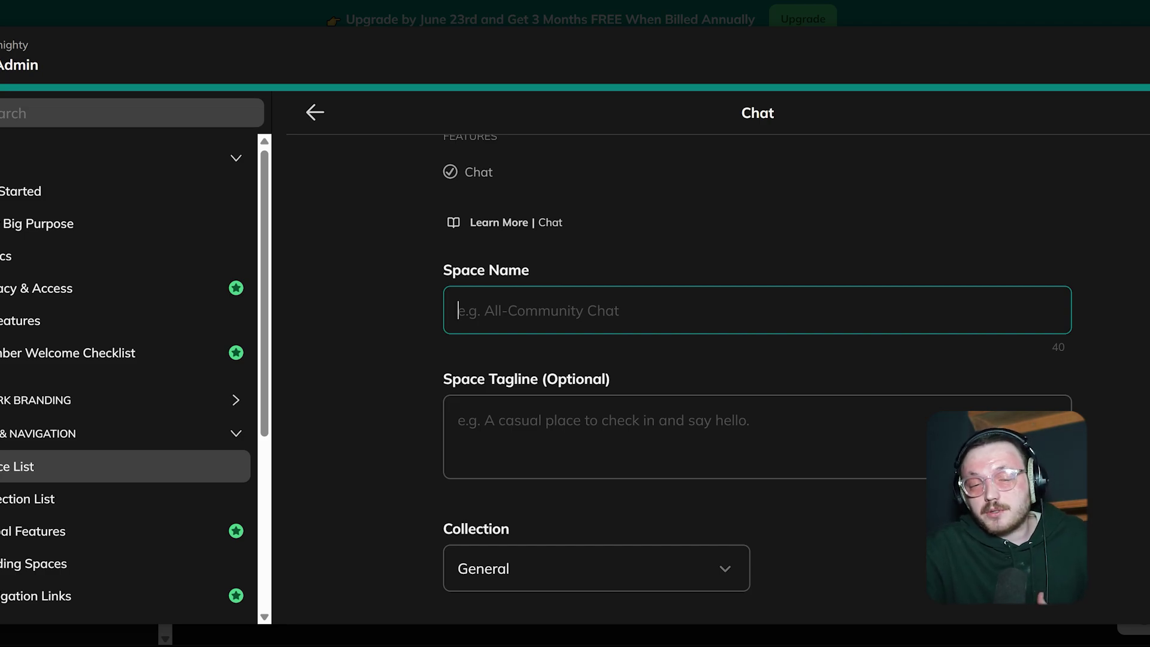
pyautogui.write('Community Chat')
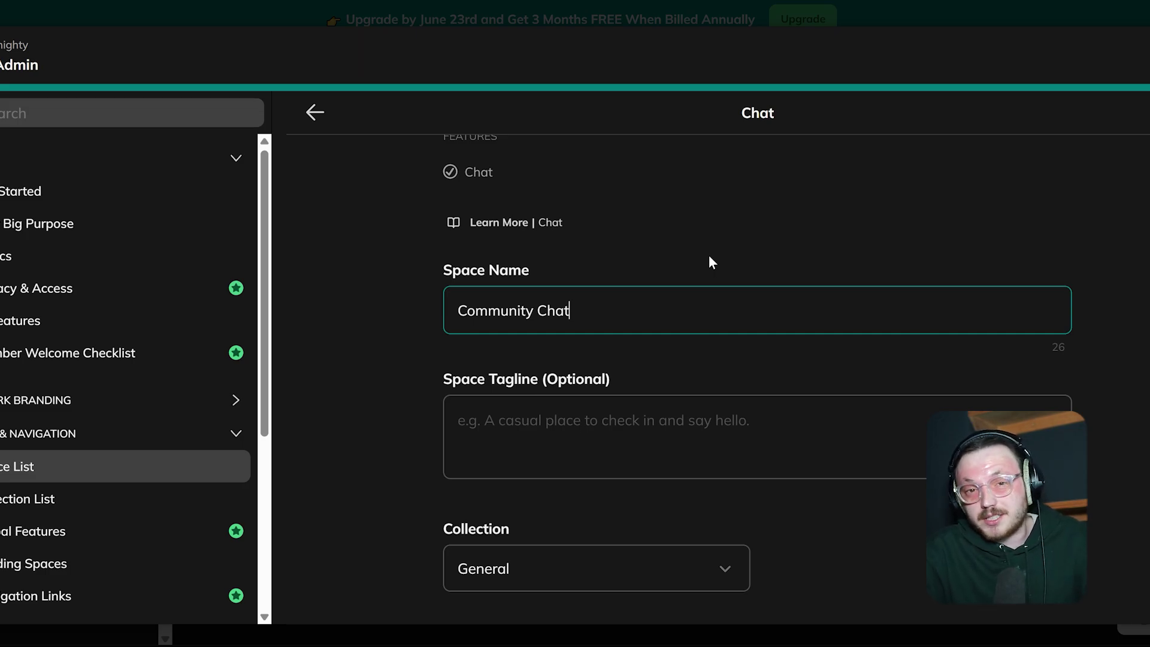
# Leave the tagline empty and keep the Space in the General collection
pyautogui.scroll(-3, 697, 258)
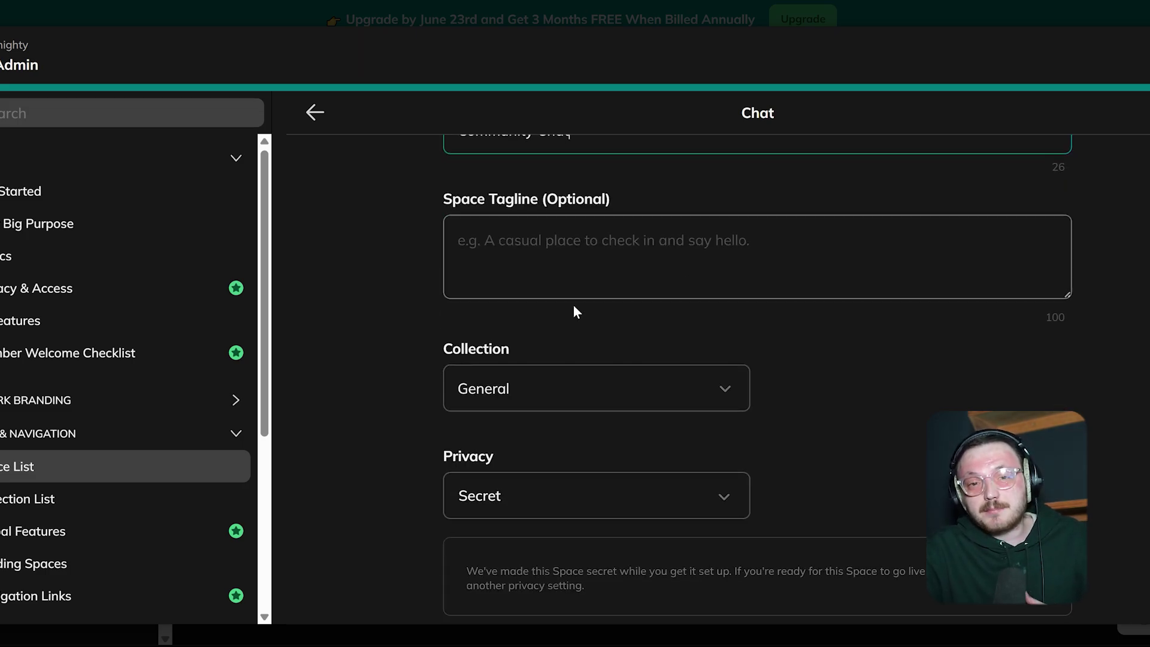
pyautogui.click(575, 275)
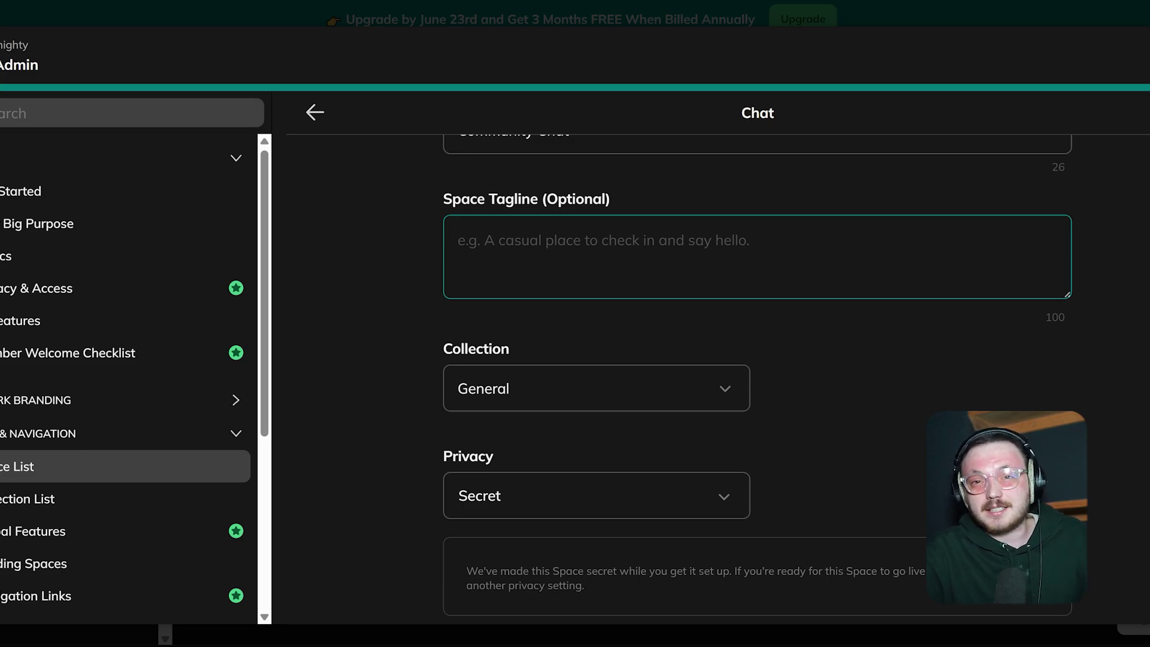
pyautogui.click(644, 396)
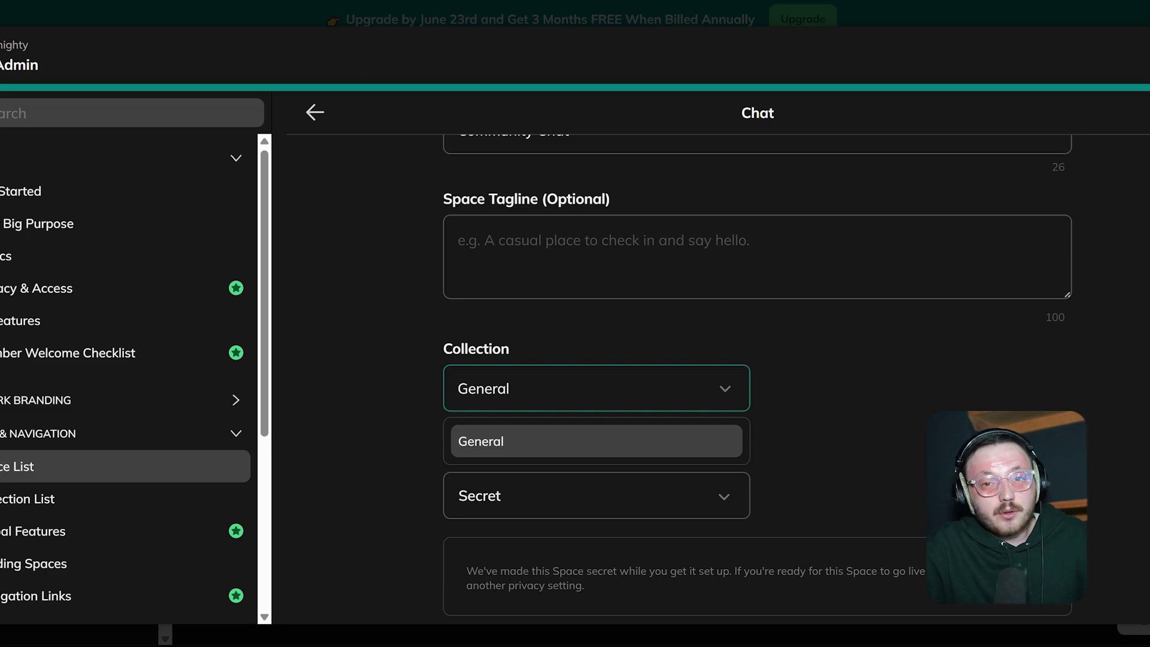
pyautogui.click(811, 375)
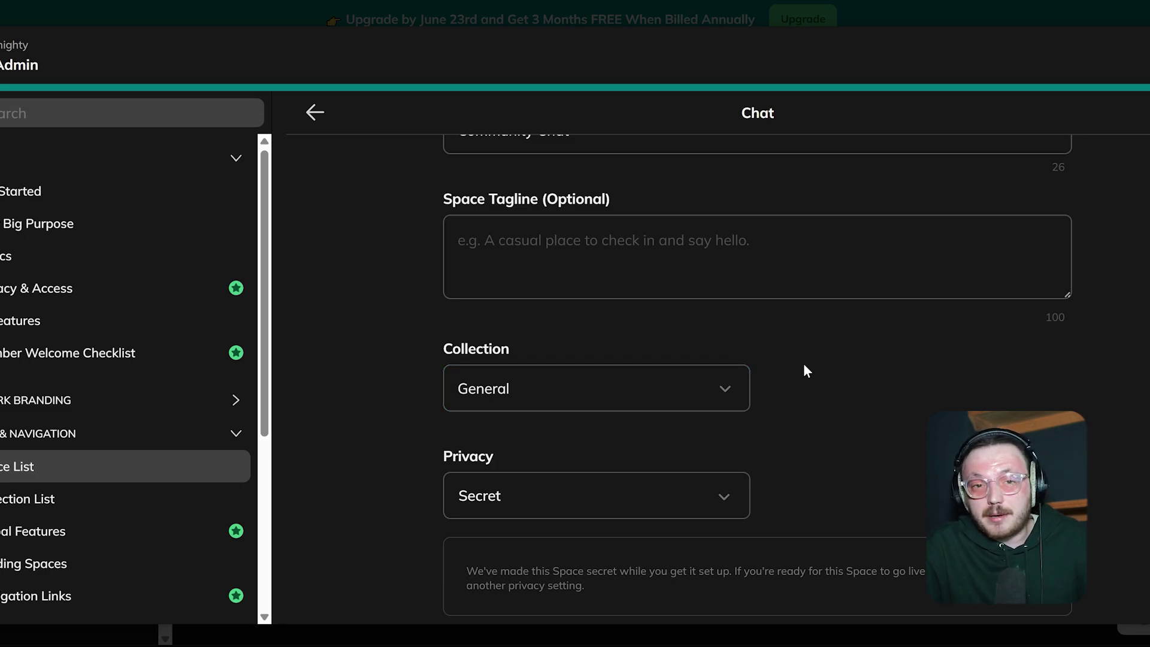
# Keep the Community Chat Space's privacy as Secret and create the Space
pyautogui.scroll(-3, 521, 414)
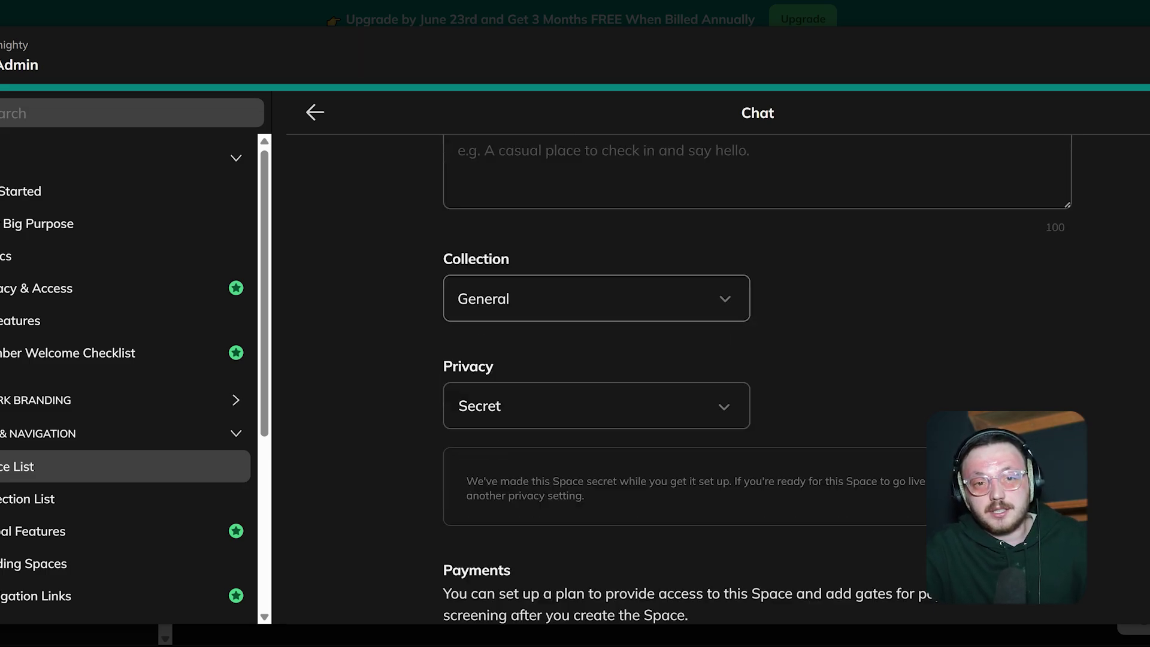
pyautogui.click(565, 330)
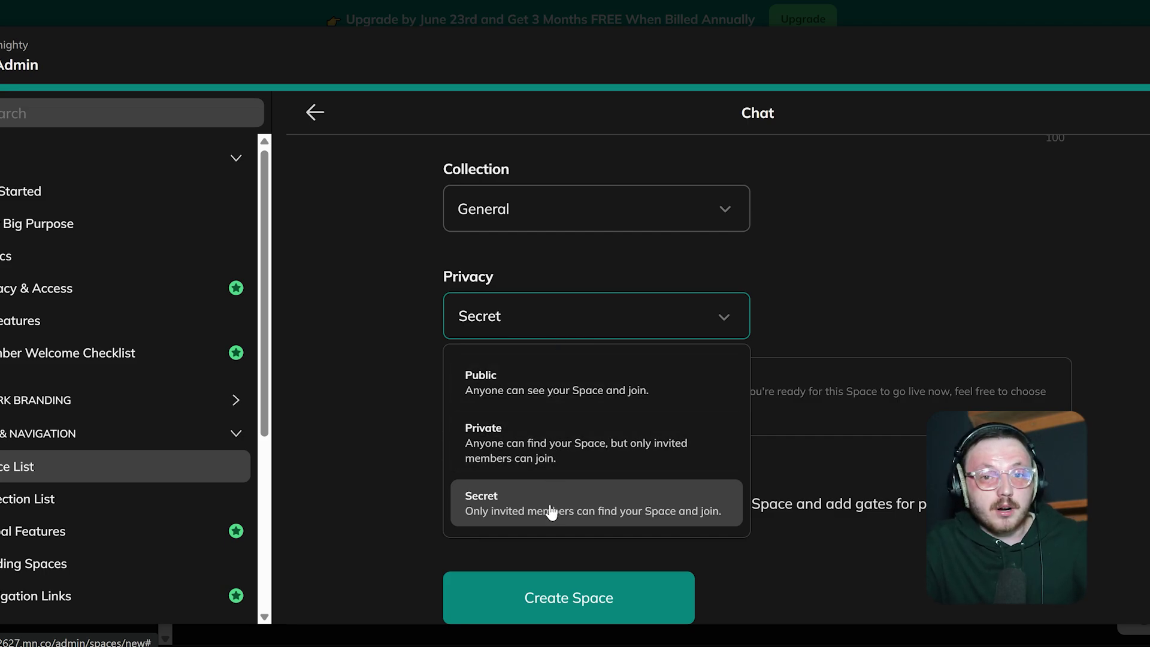
pyautogui.click(851, 276)
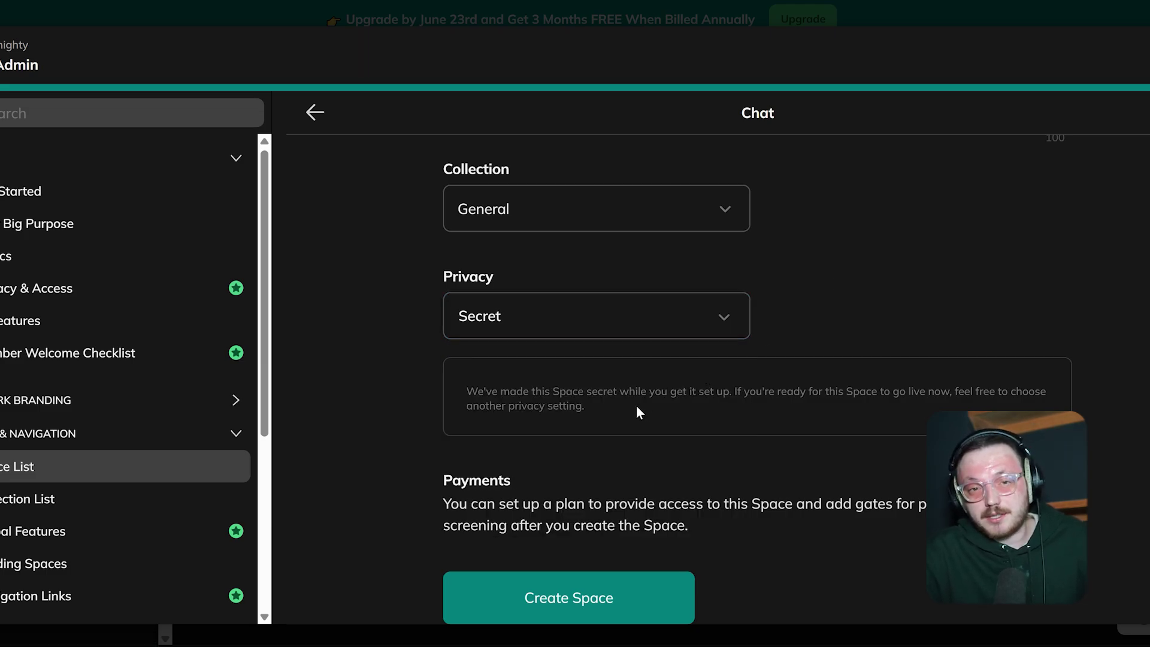
pyautogui.scroll(-1, 635, 405)
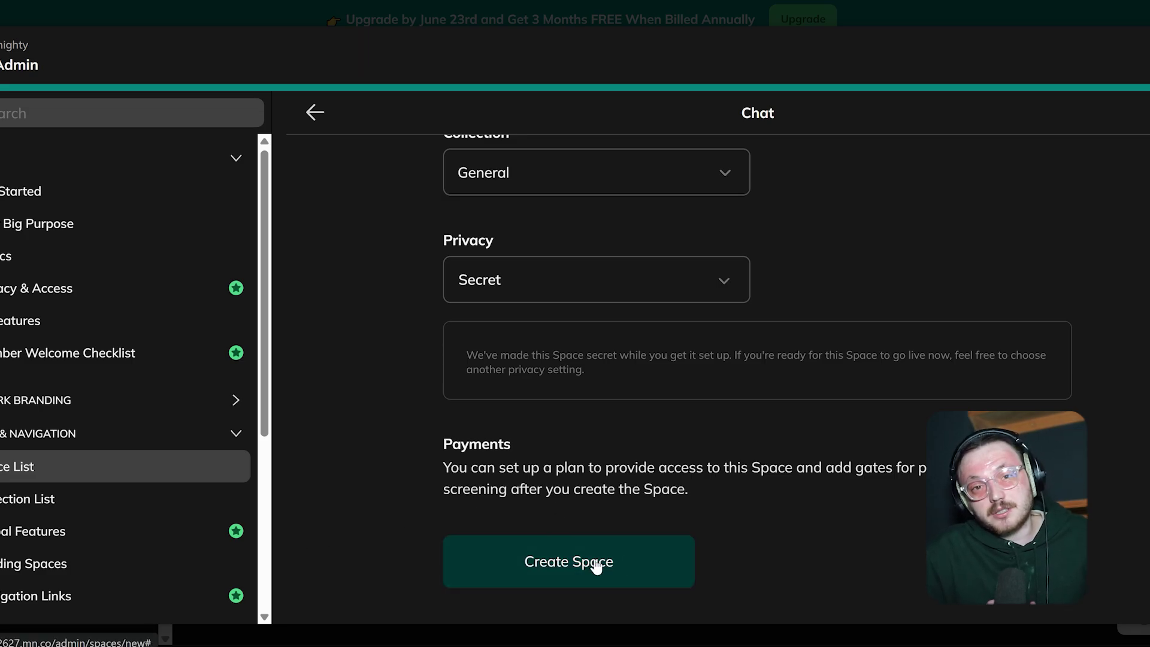
pyautogui.click(617, 580)
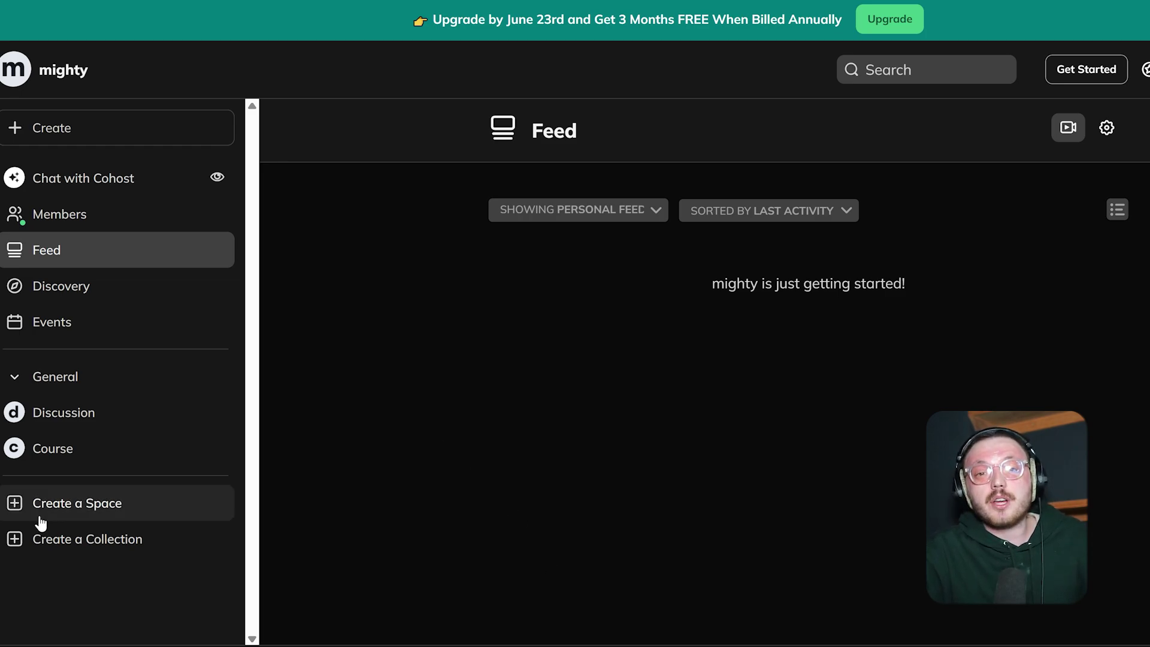
# Enter 'Exclusive Learning Hub' as the collection name and 'Premium Self-Paced Courses' as its tagline
pyautogui.click(119, 548)
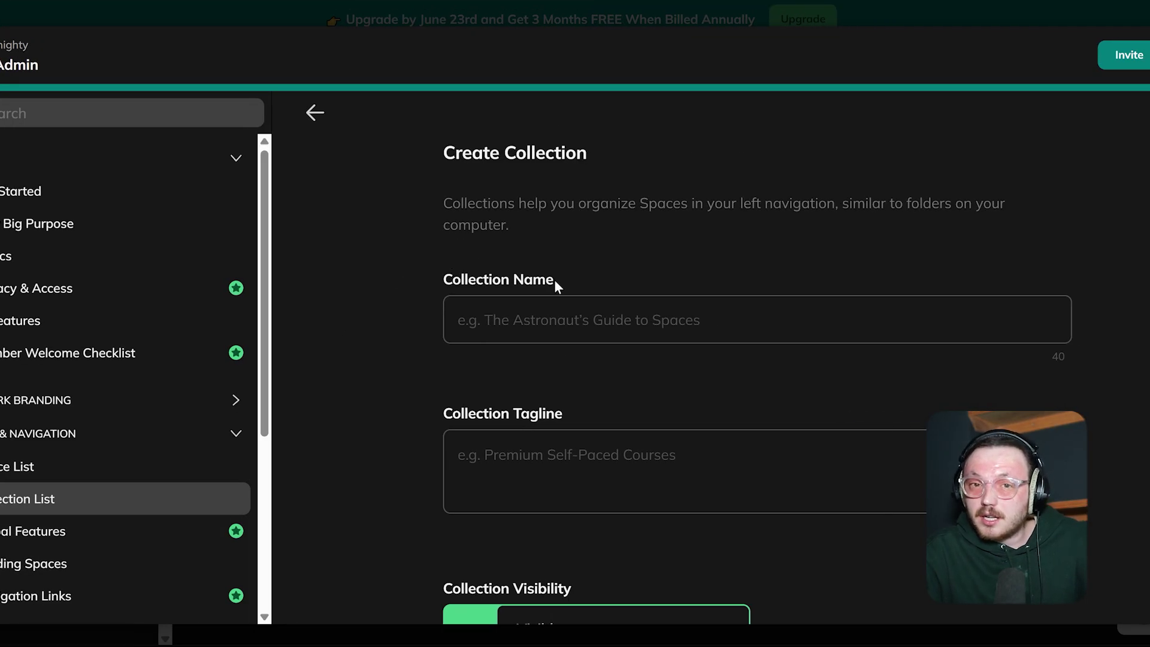
pyautogui.click(458, 319)
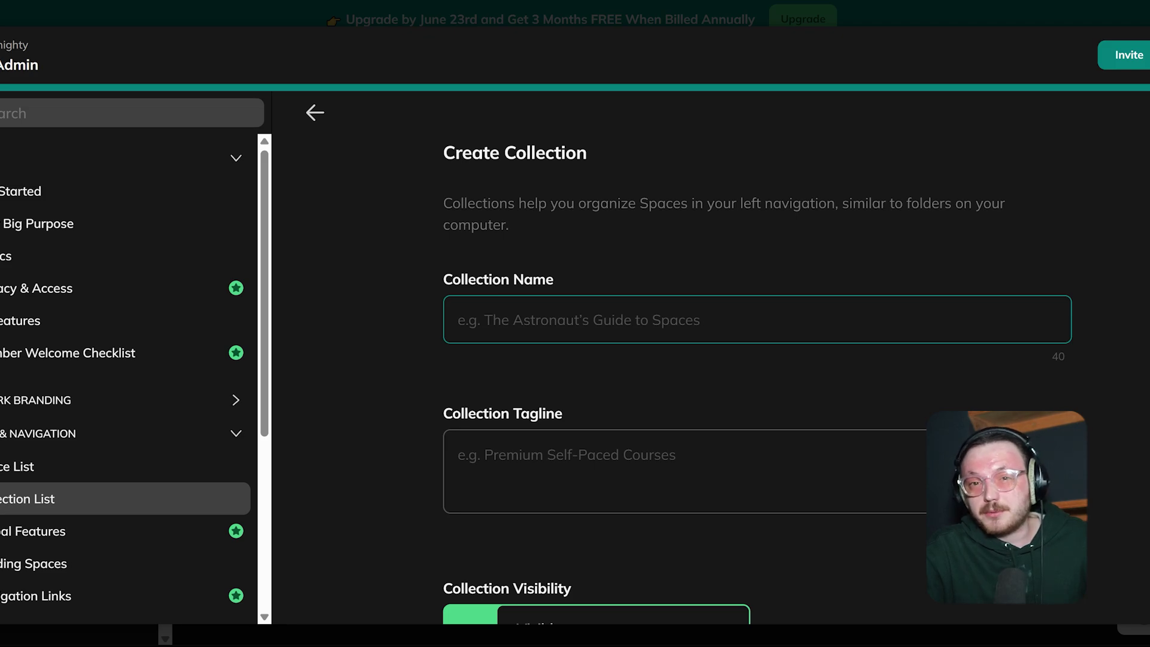
pyautogui.write('Exclusive Learning Hub')
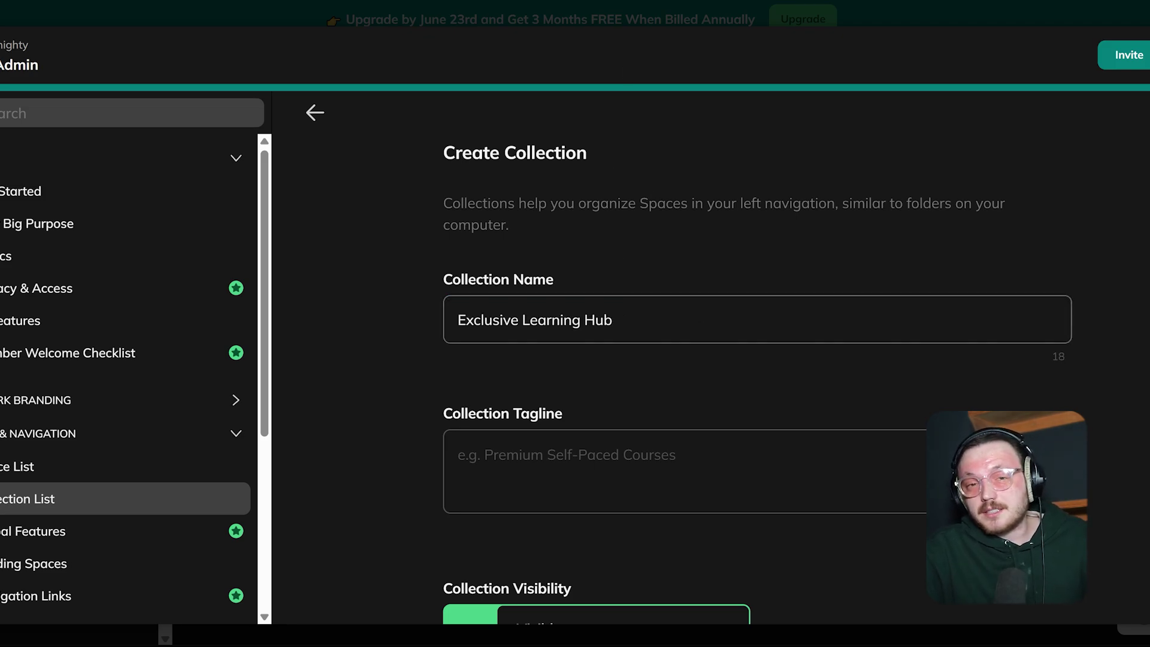
pyautogui.click(680, 324)
pyautogui.scroll(-2, 681, 326)
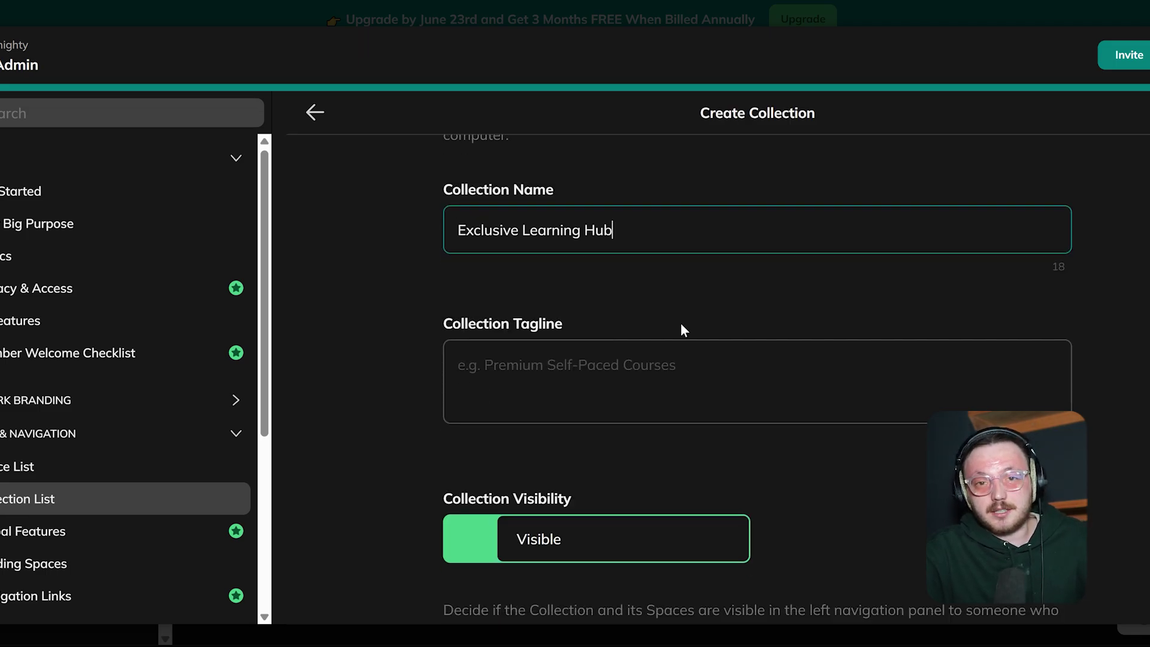
pyautogui.click(458, 365)
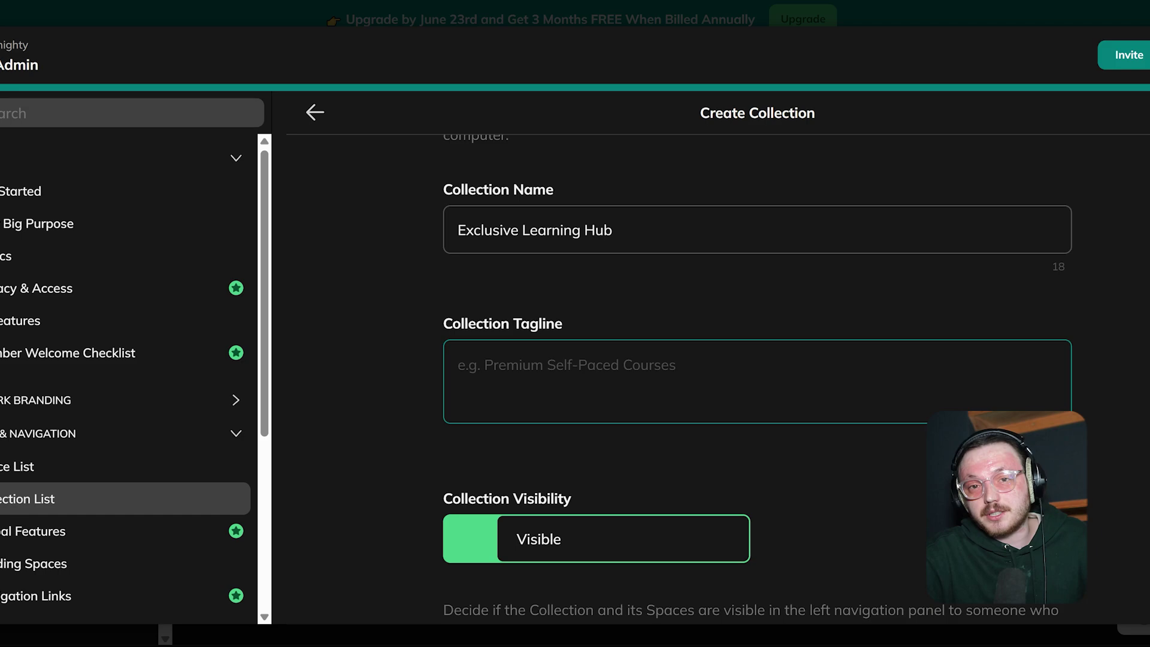
pyautogui.write('Premium Self-Paced Courses')
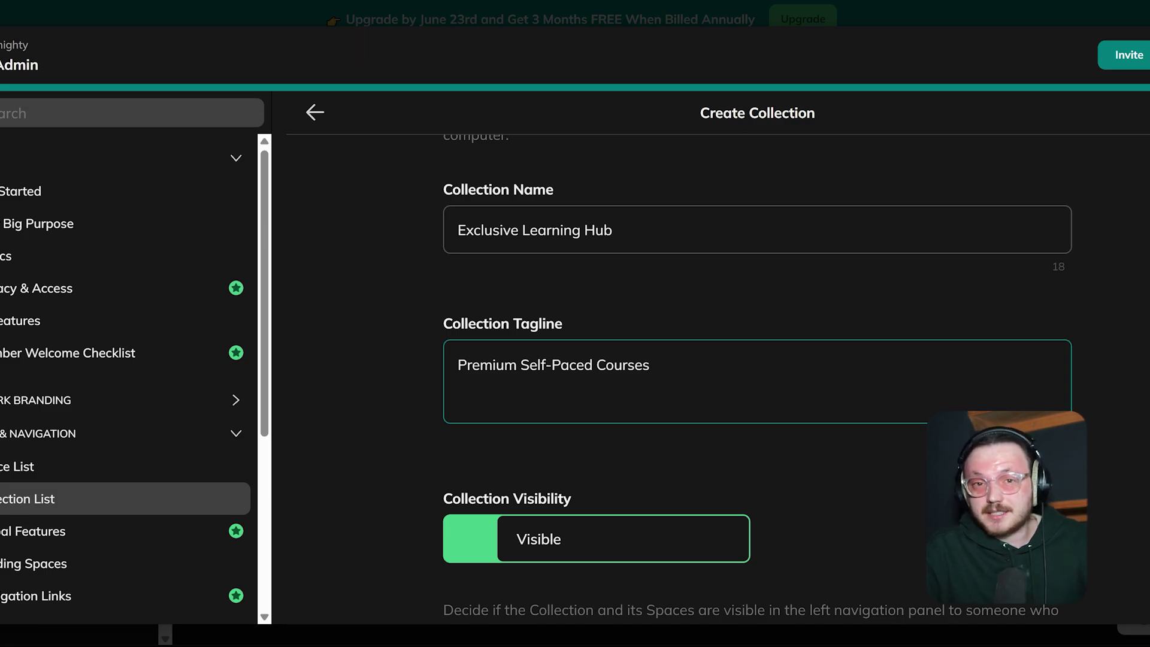
pyautogui.scroll(-2, 673, 388)
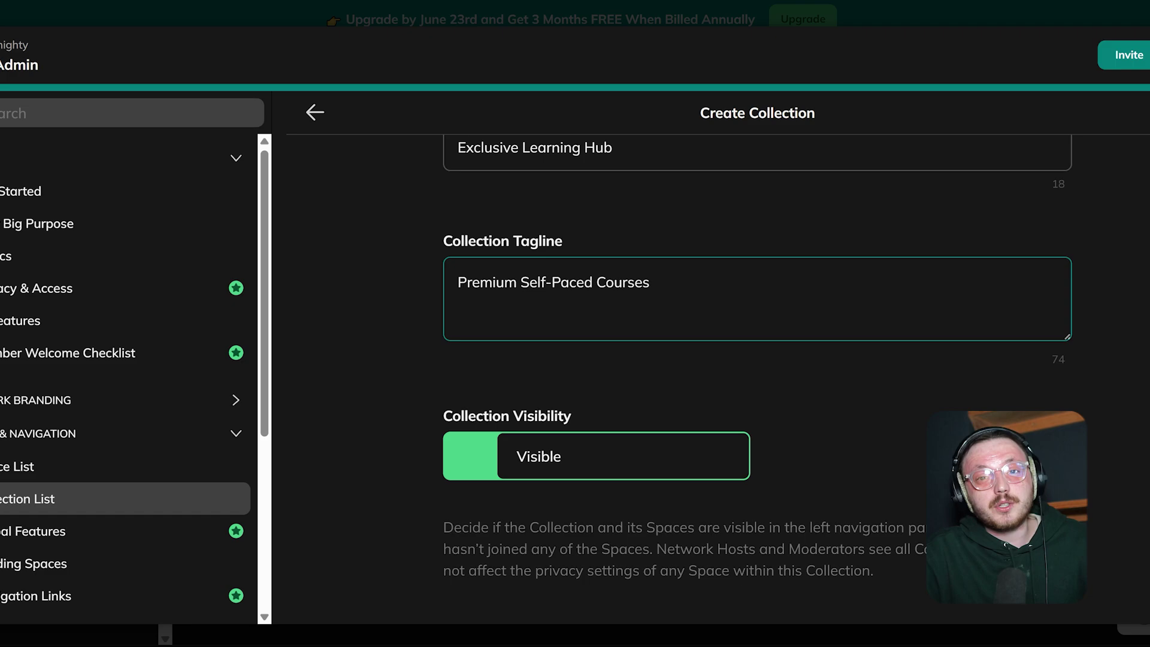
pyautogui.click(534, 457)
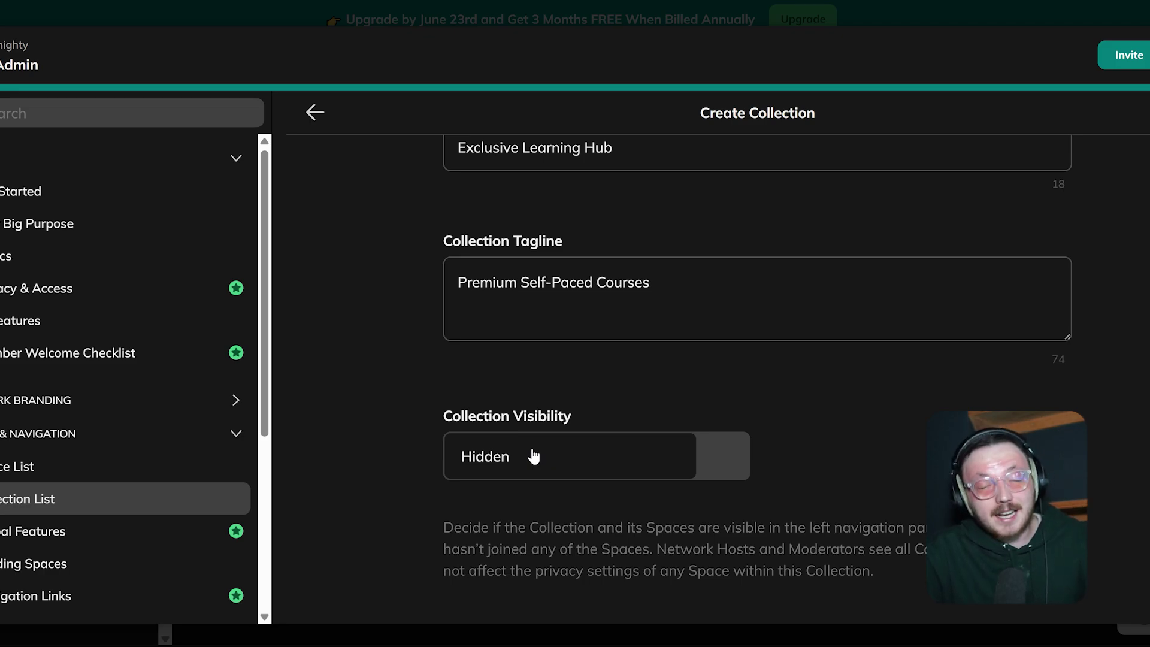
pyautogui.click(534, 457)
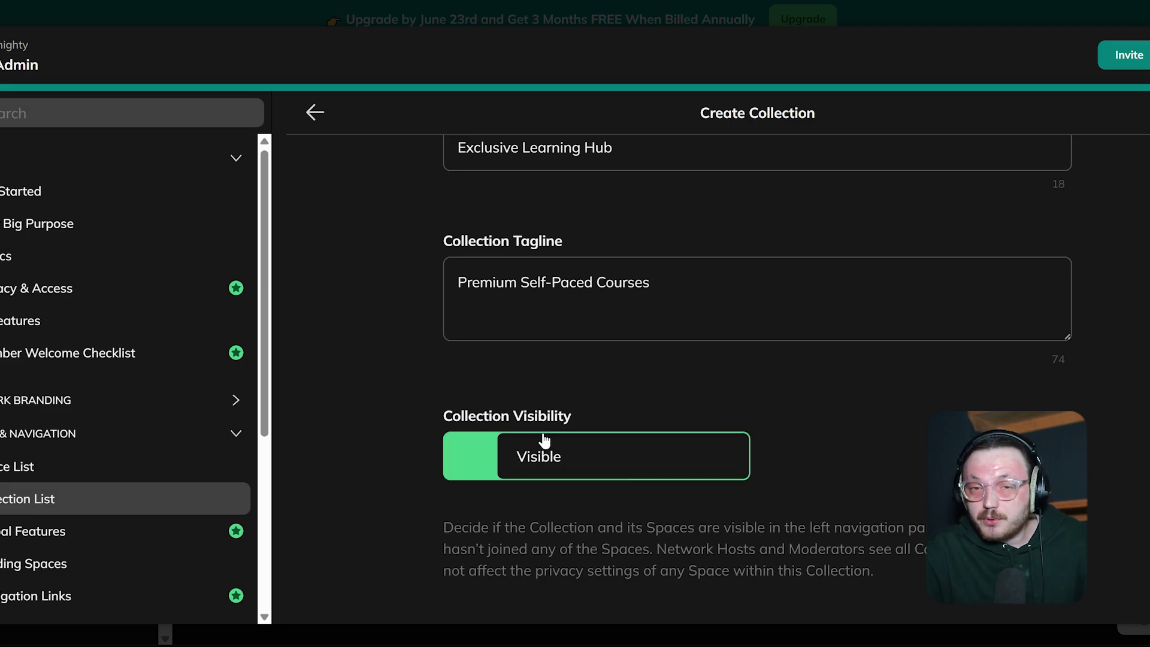
pyautogui.scroll(3, 779, 270)
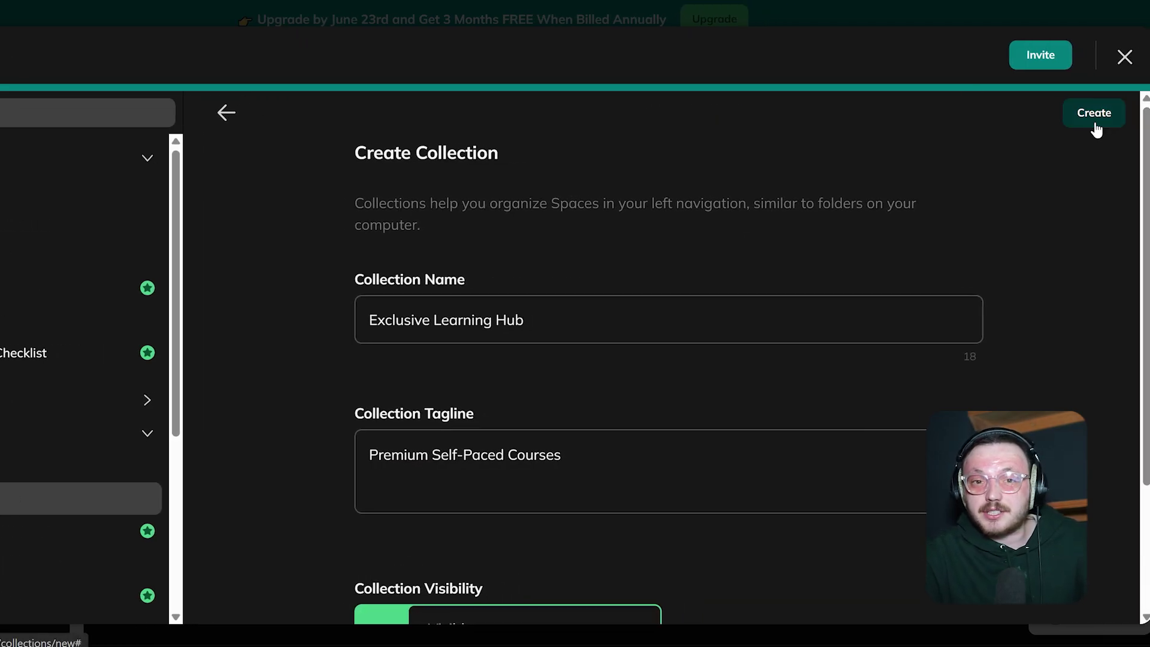
# Save the Exclusive Learning Hub collection and open the avatar's account menu showing Admin
pyautogui.click(1094, 120)
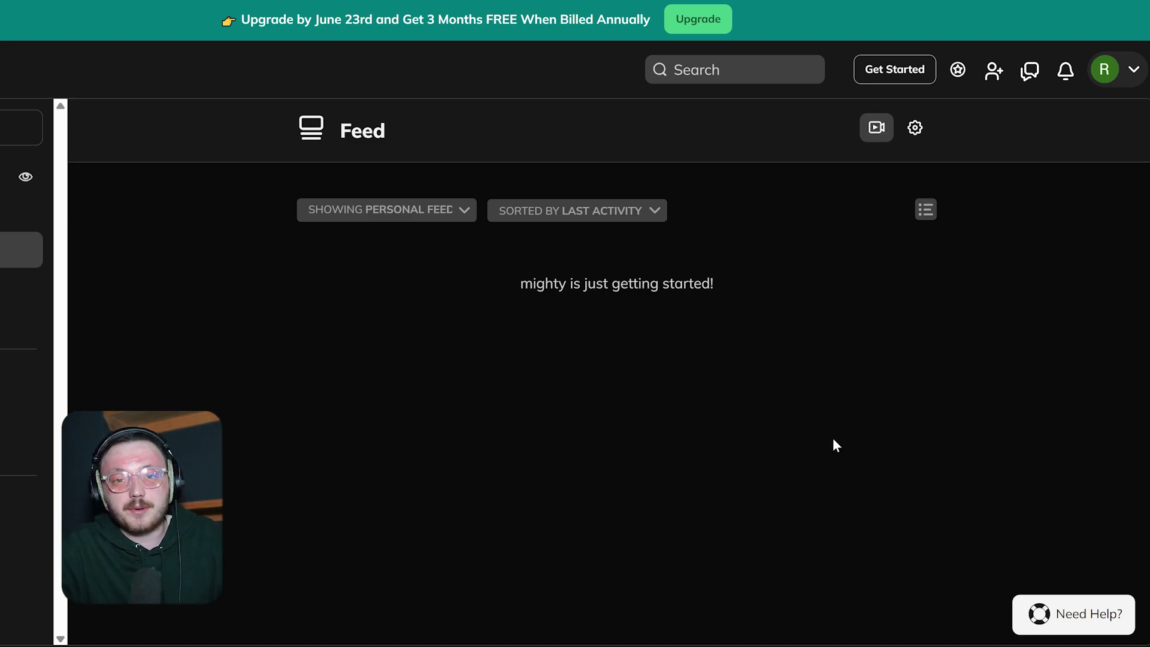
pyautogui.click(1105, 72)
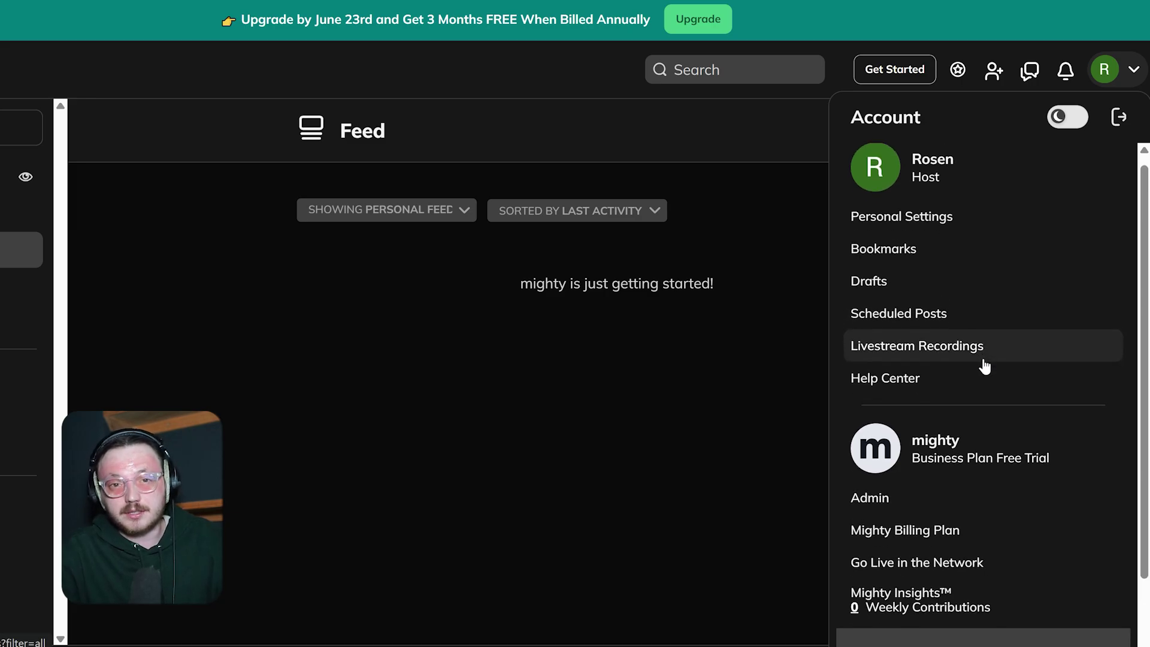
pyautogui.scroll(-2, 983, 365)
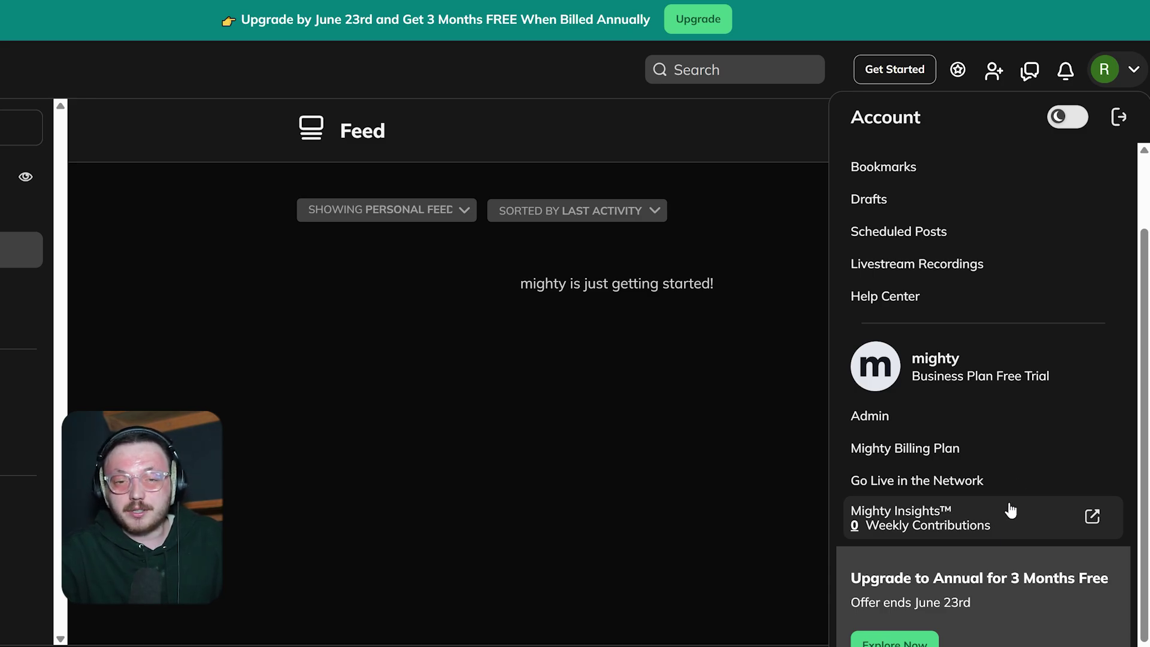
# Open the Admin panel and expand the Integrations section in its sidebar
pyautogui.click(992, 416)
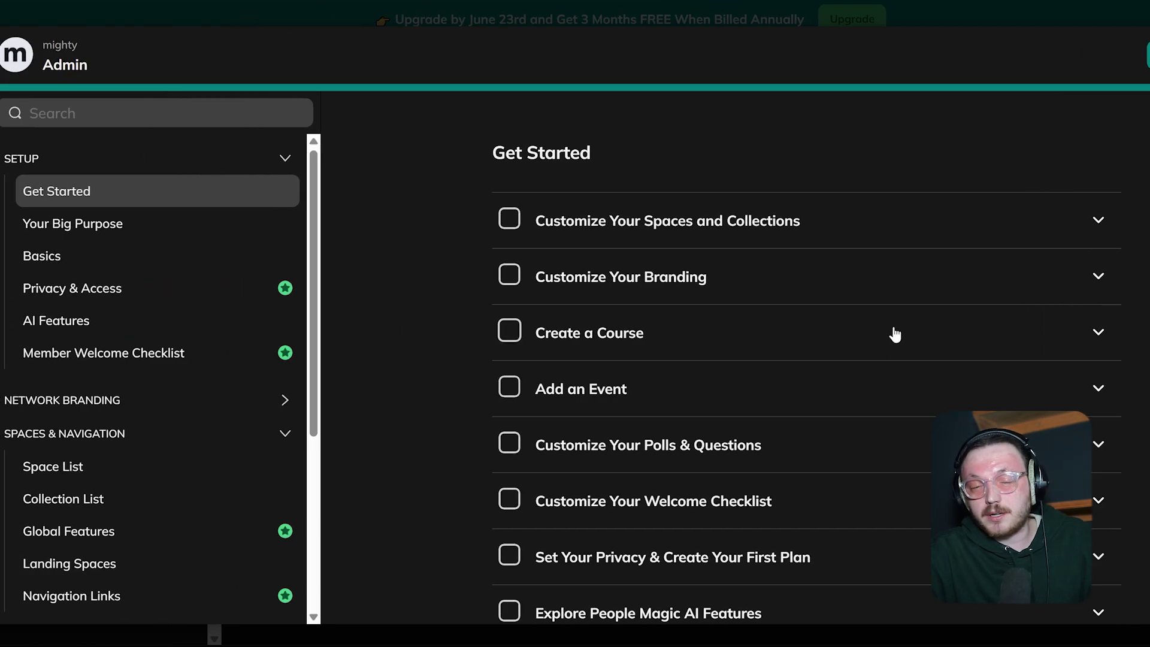
pyautogui.scroll(-2, 806, 389)
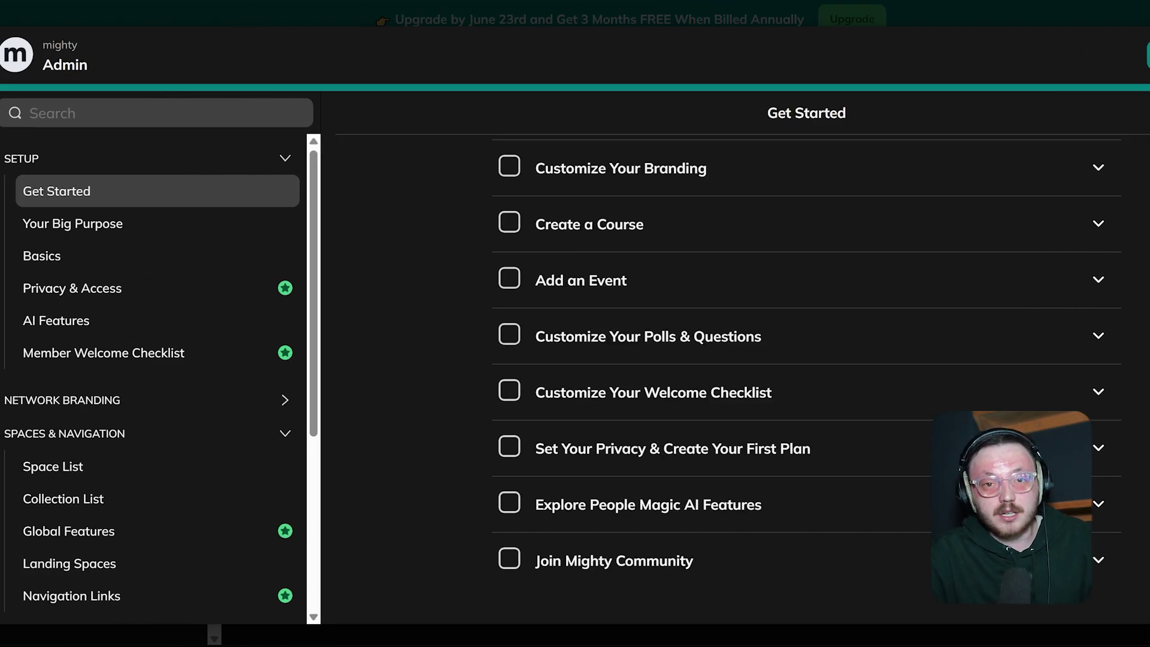
pyautogui.scroll(-5, 141, 383)
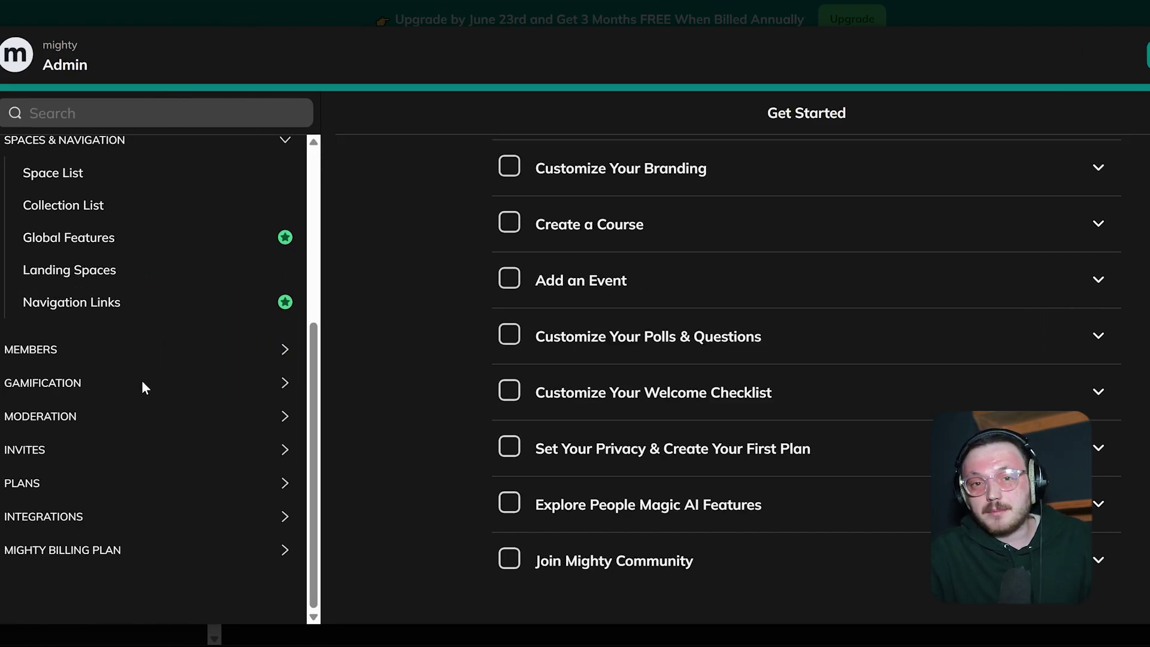
pyautogui.click(95, 517)
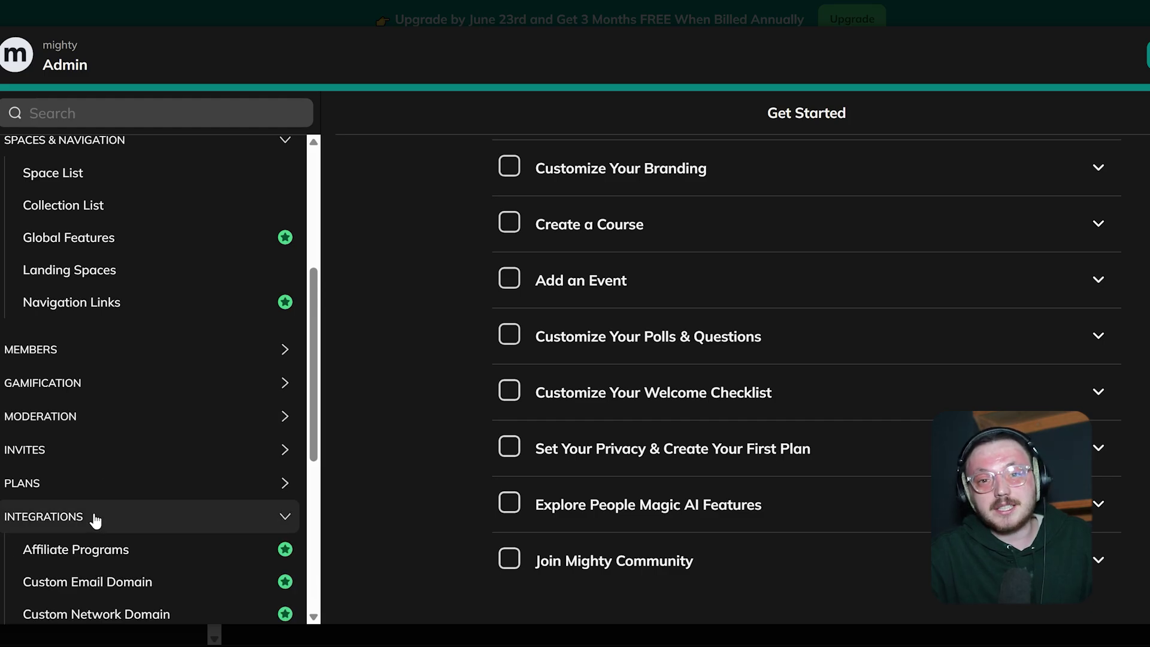
pyautogui.scroll(-3, 94, 520)
pyautogui.scroll(-3, 94, 520)
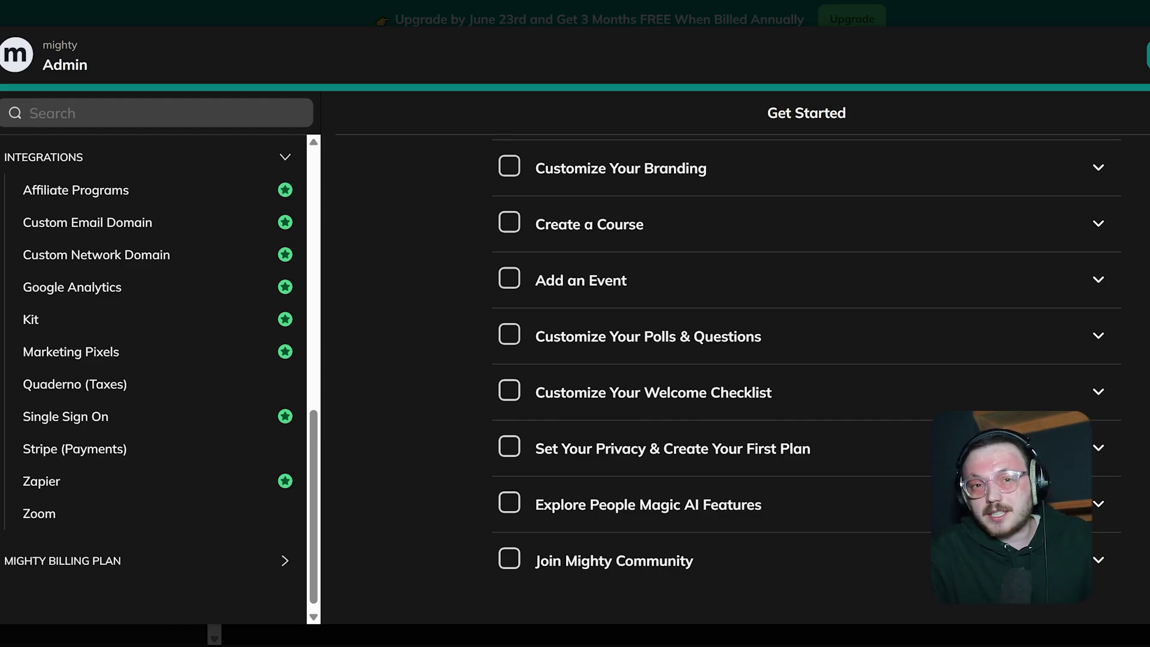
# Open the Stripe (Payments) integration page, which shows Stripe is not connected
pyautogui.click(122, 457)
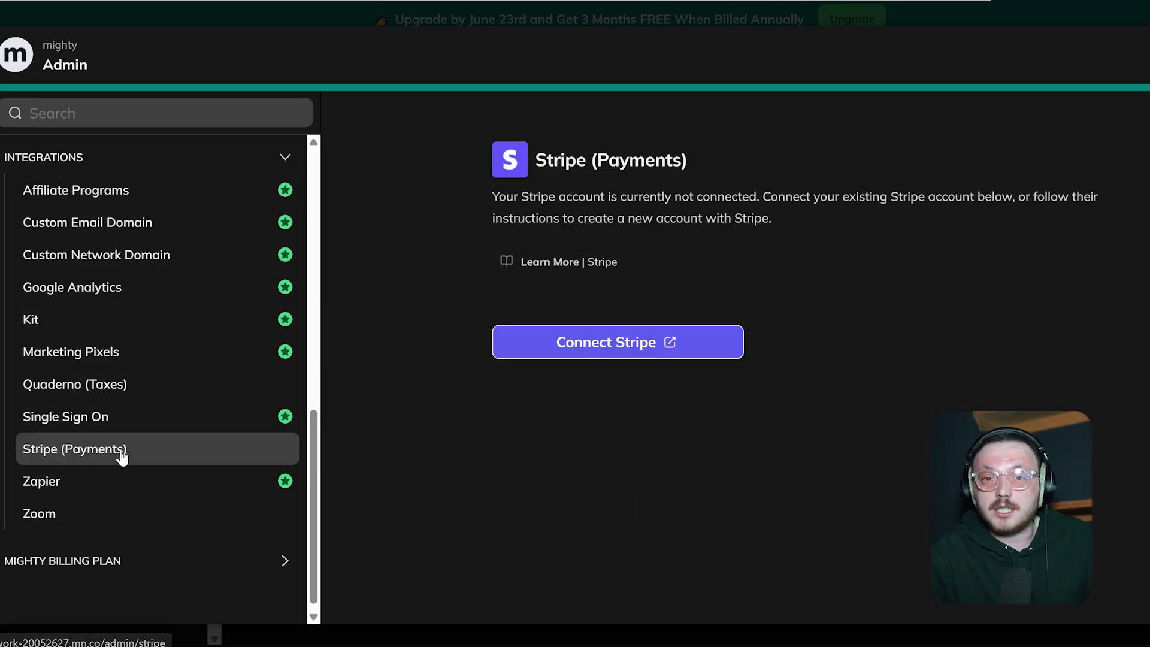